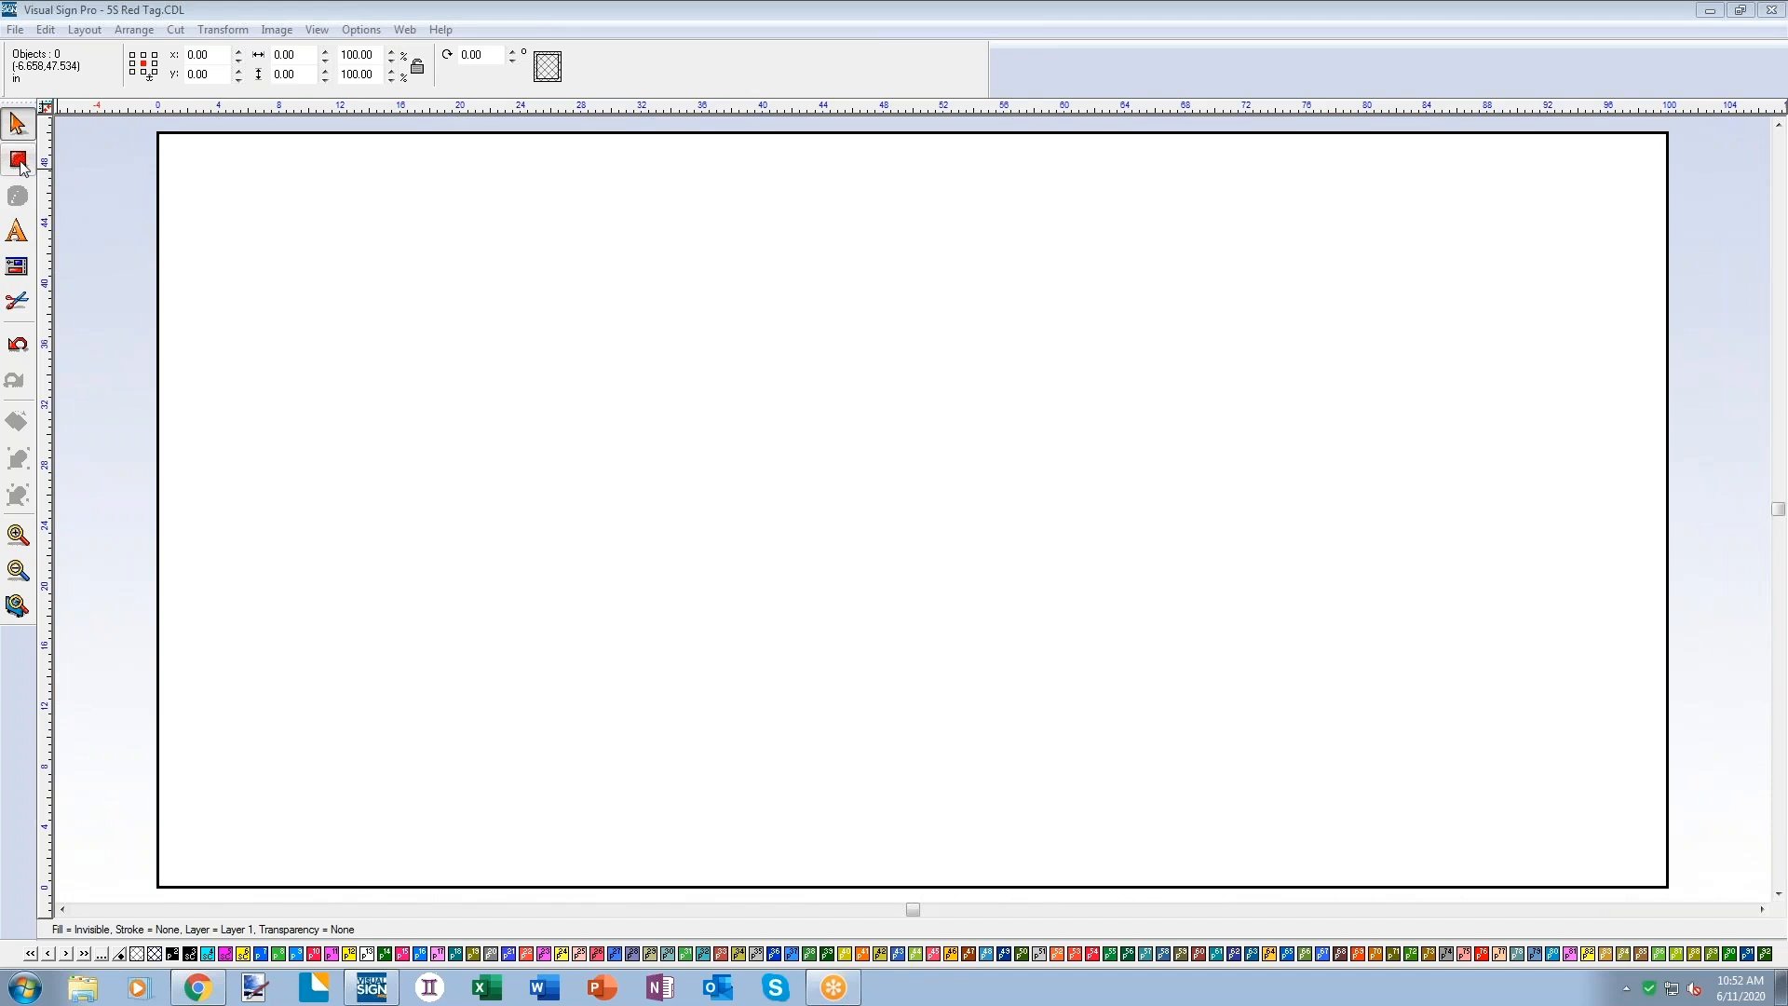
Draw a rectangle near the page's upper-left corner and set its size to 23.5 in wide by 11.5 in high.
click(18, 160)
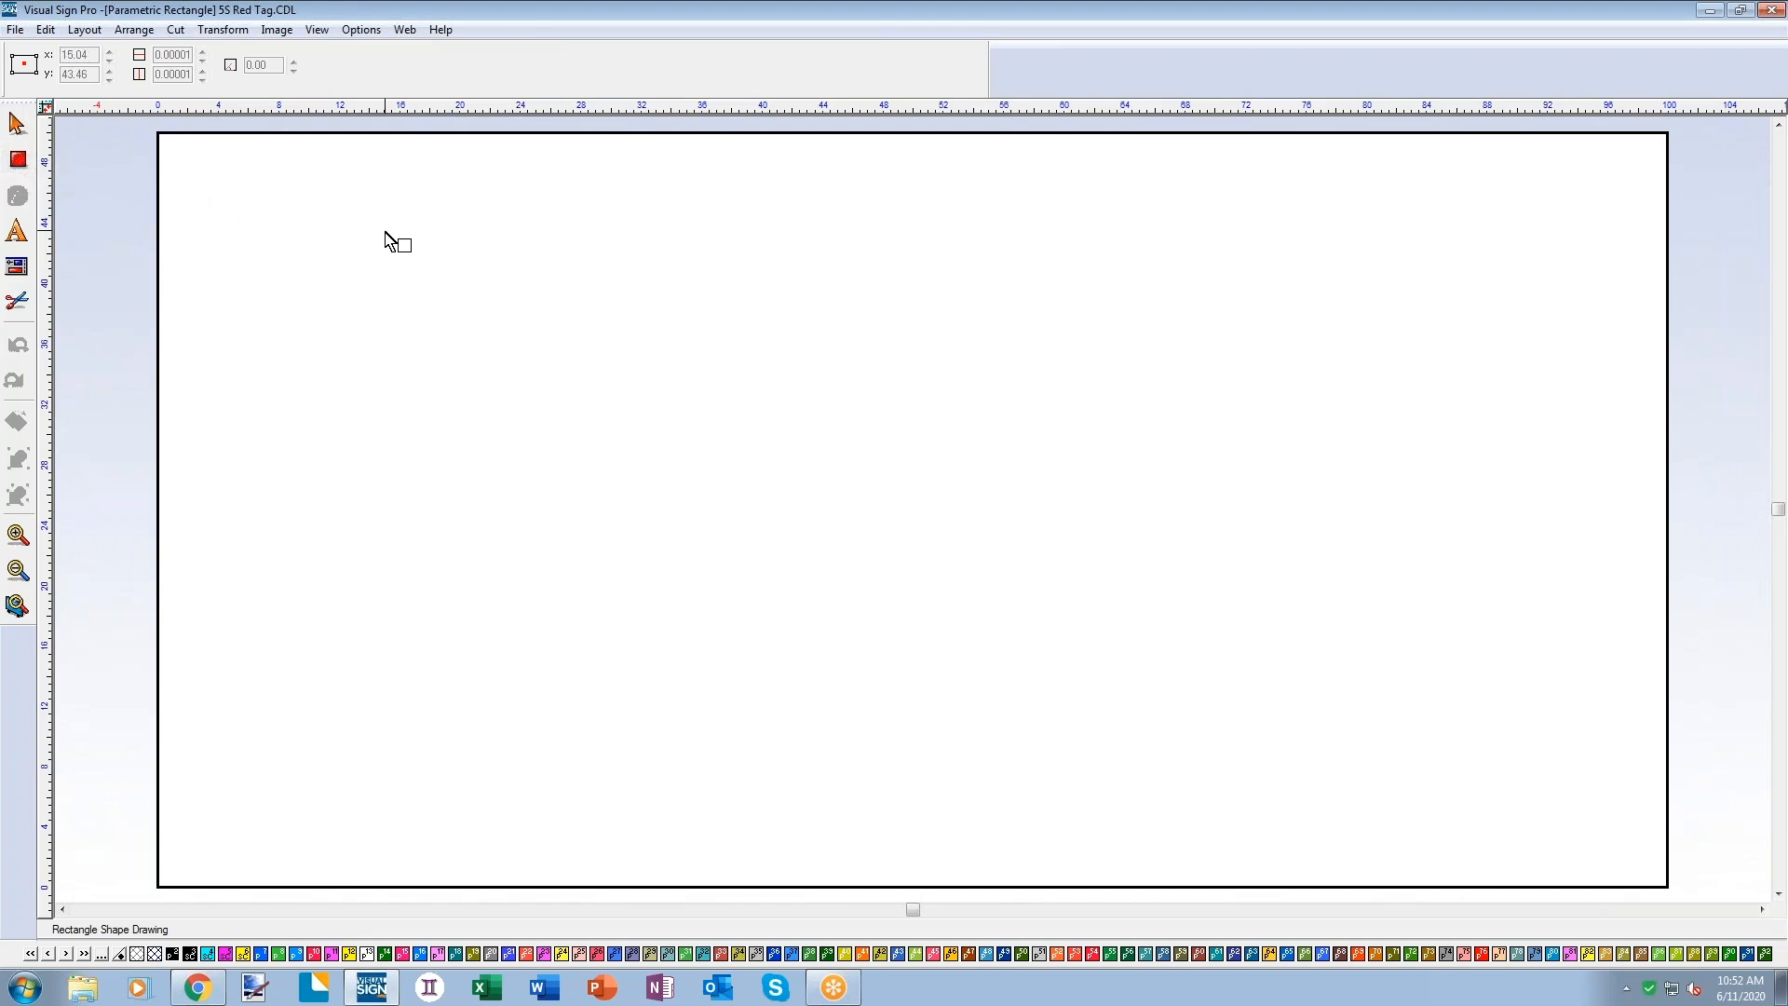
drag(385, 232, 662, 357)
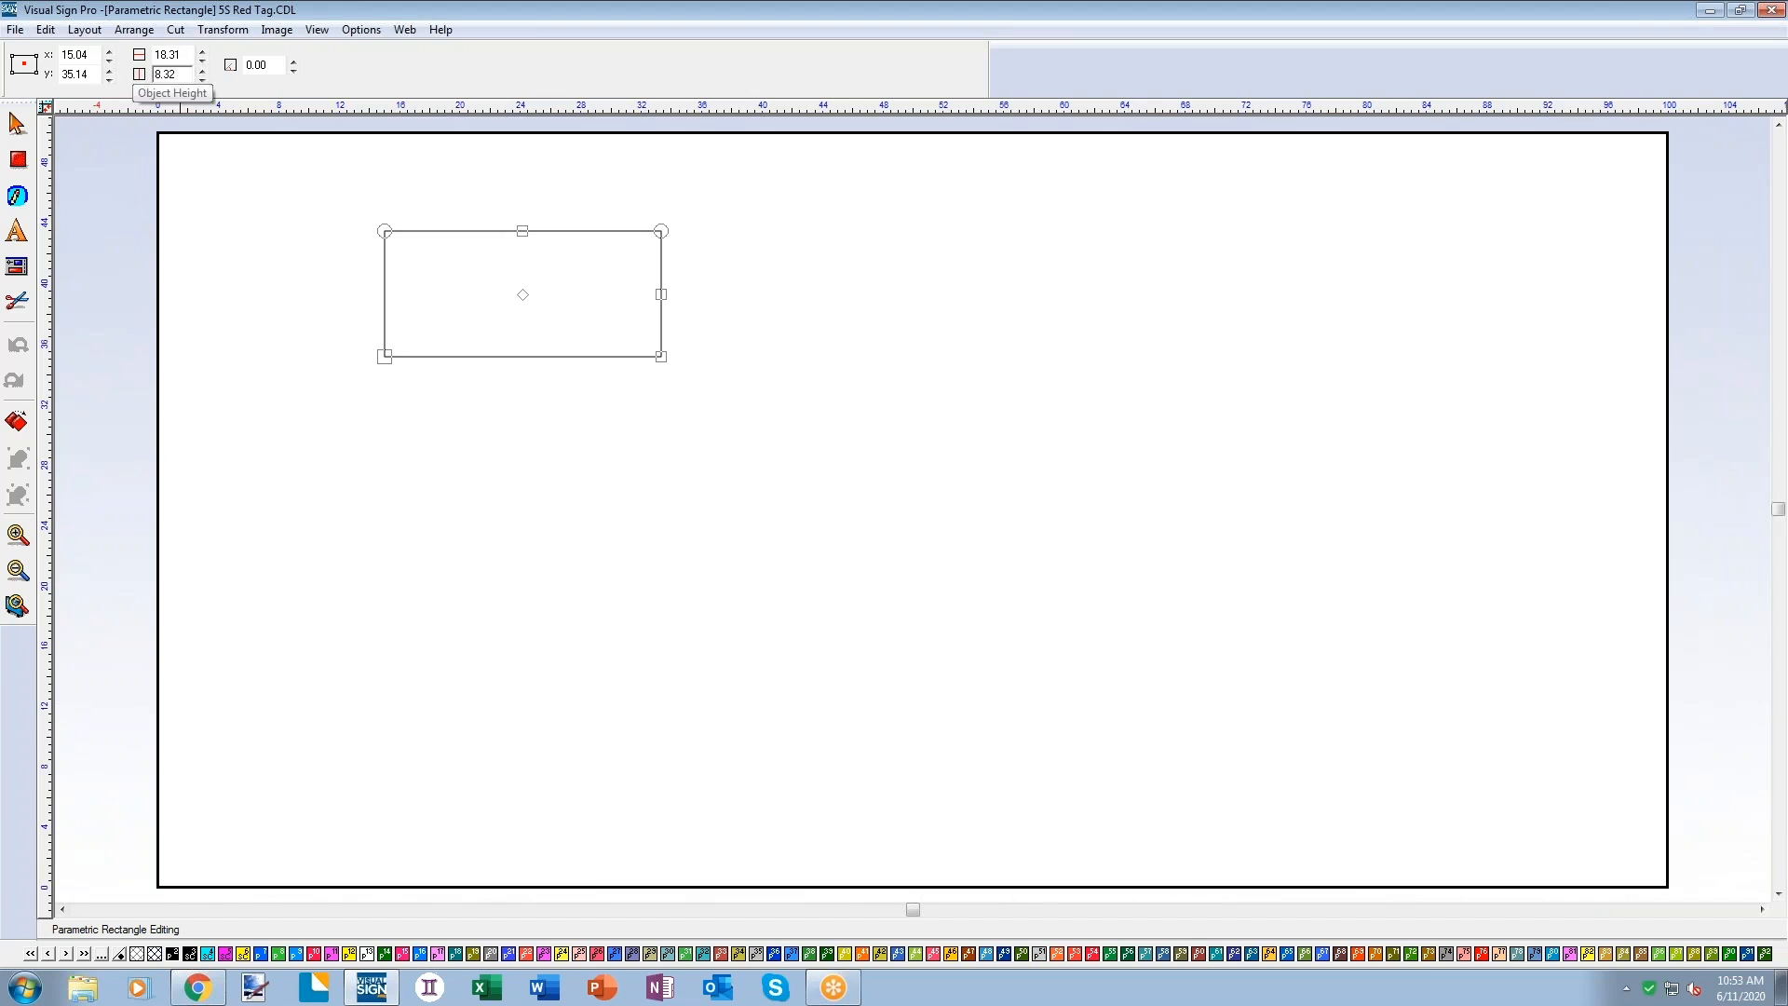
double_click(182, 56)
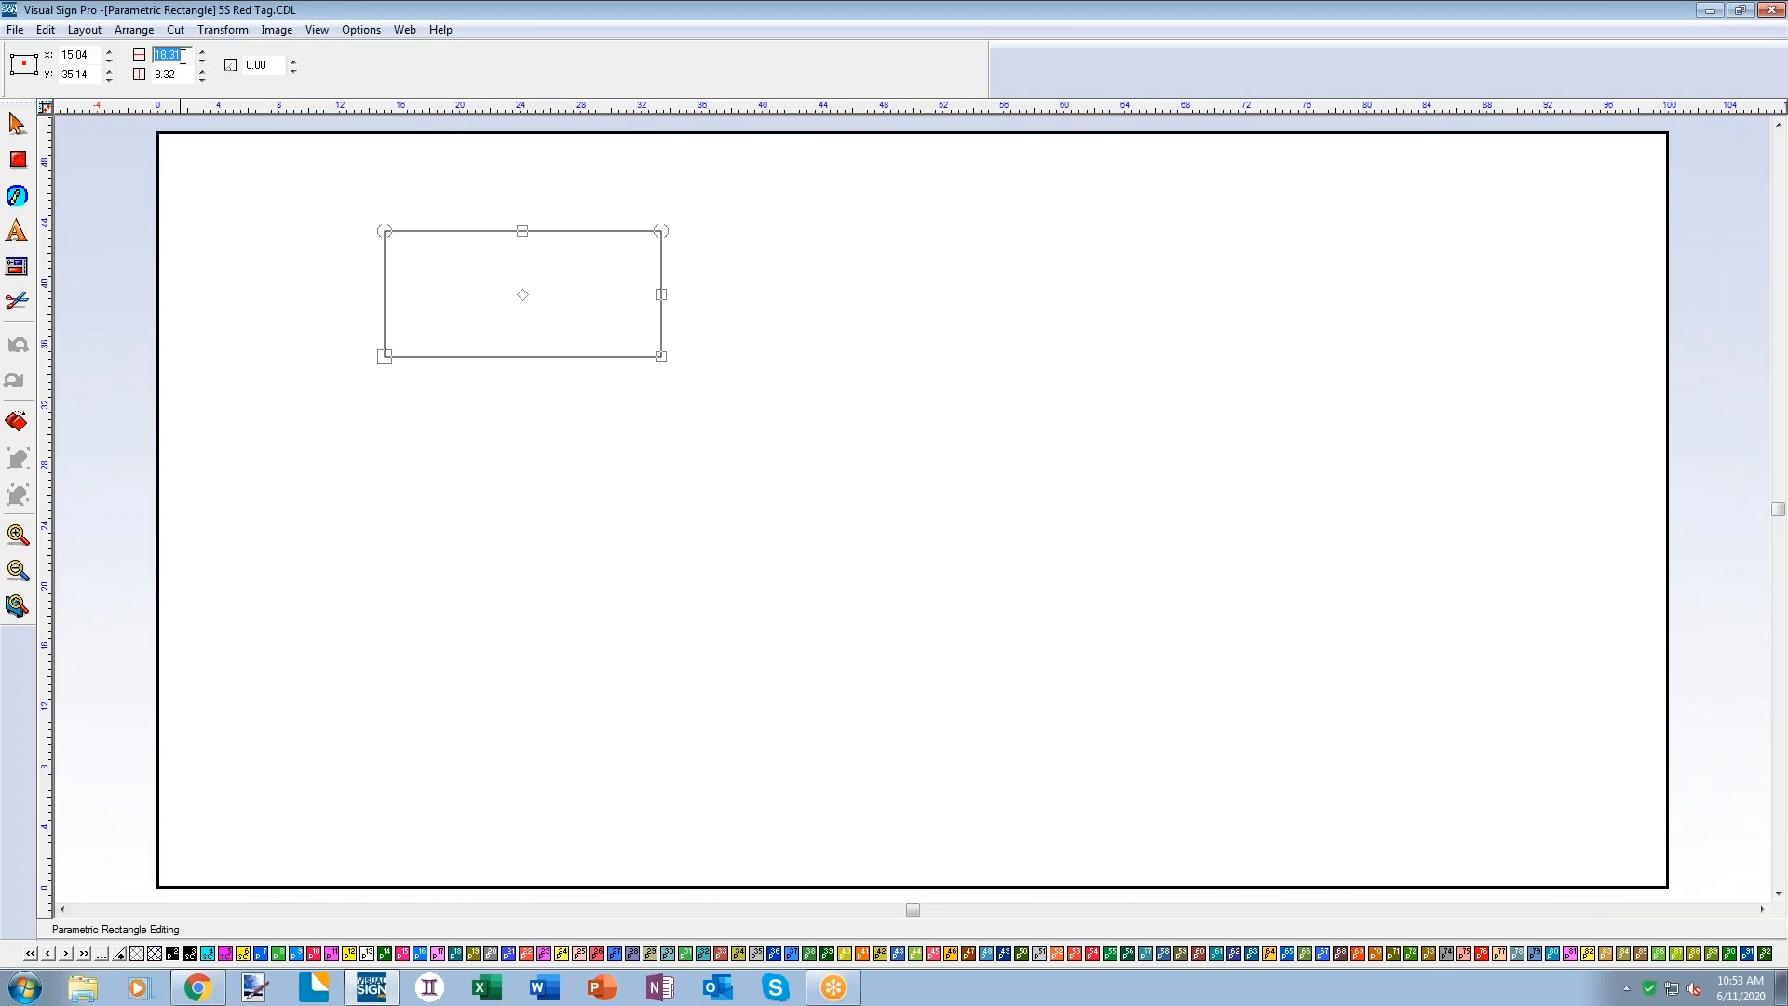
text(23.5)
key(Return)
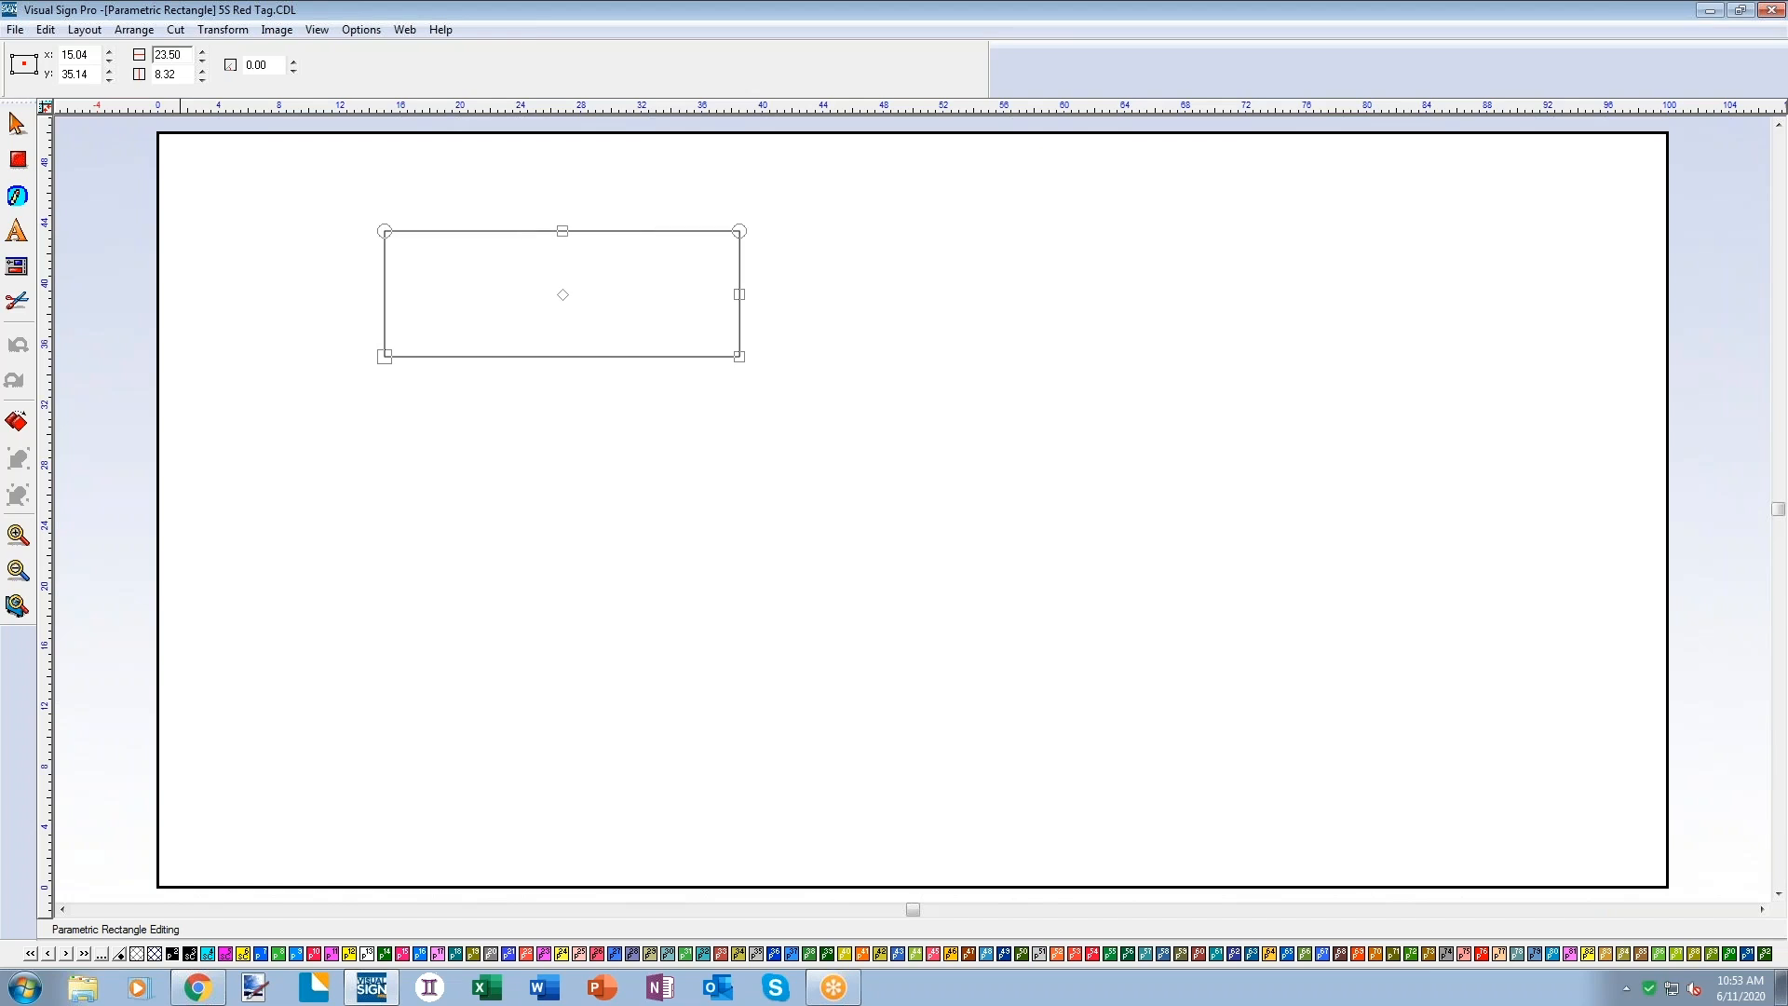
double_click(191, 77)
text(11.5)
key(Return)
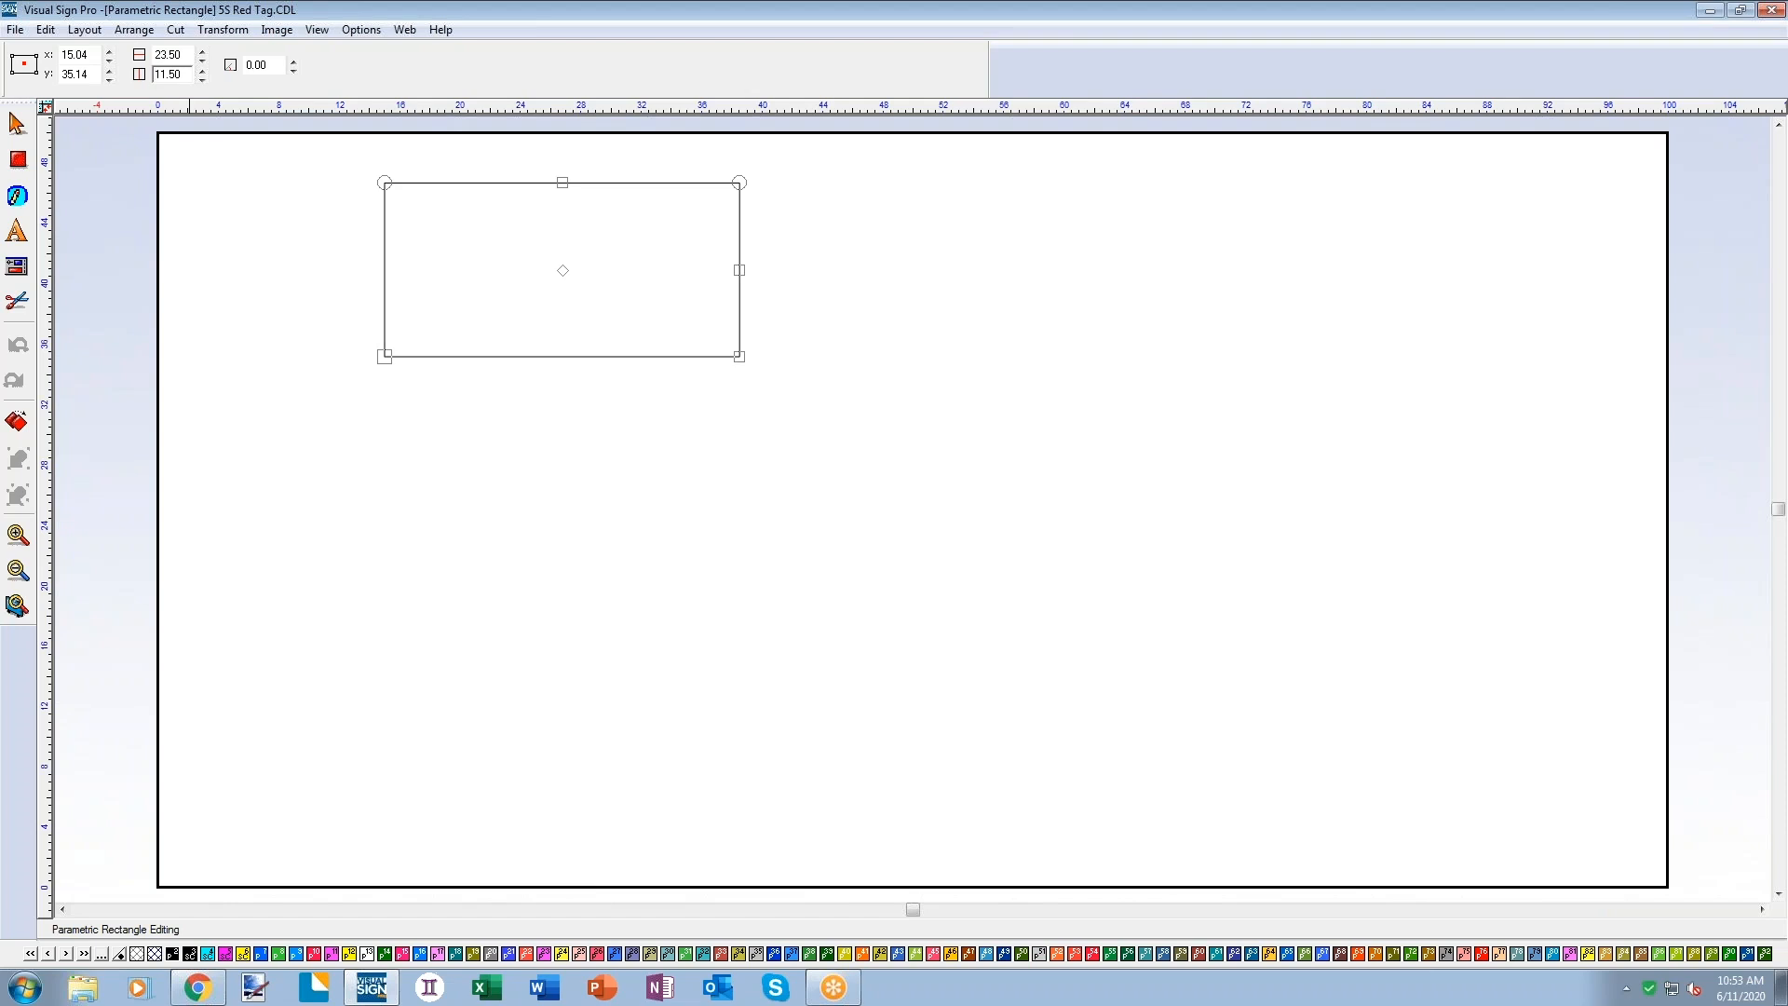
Add a 0.25 in inline border to the rectangle, leaving the outline off.
click(18, 198)
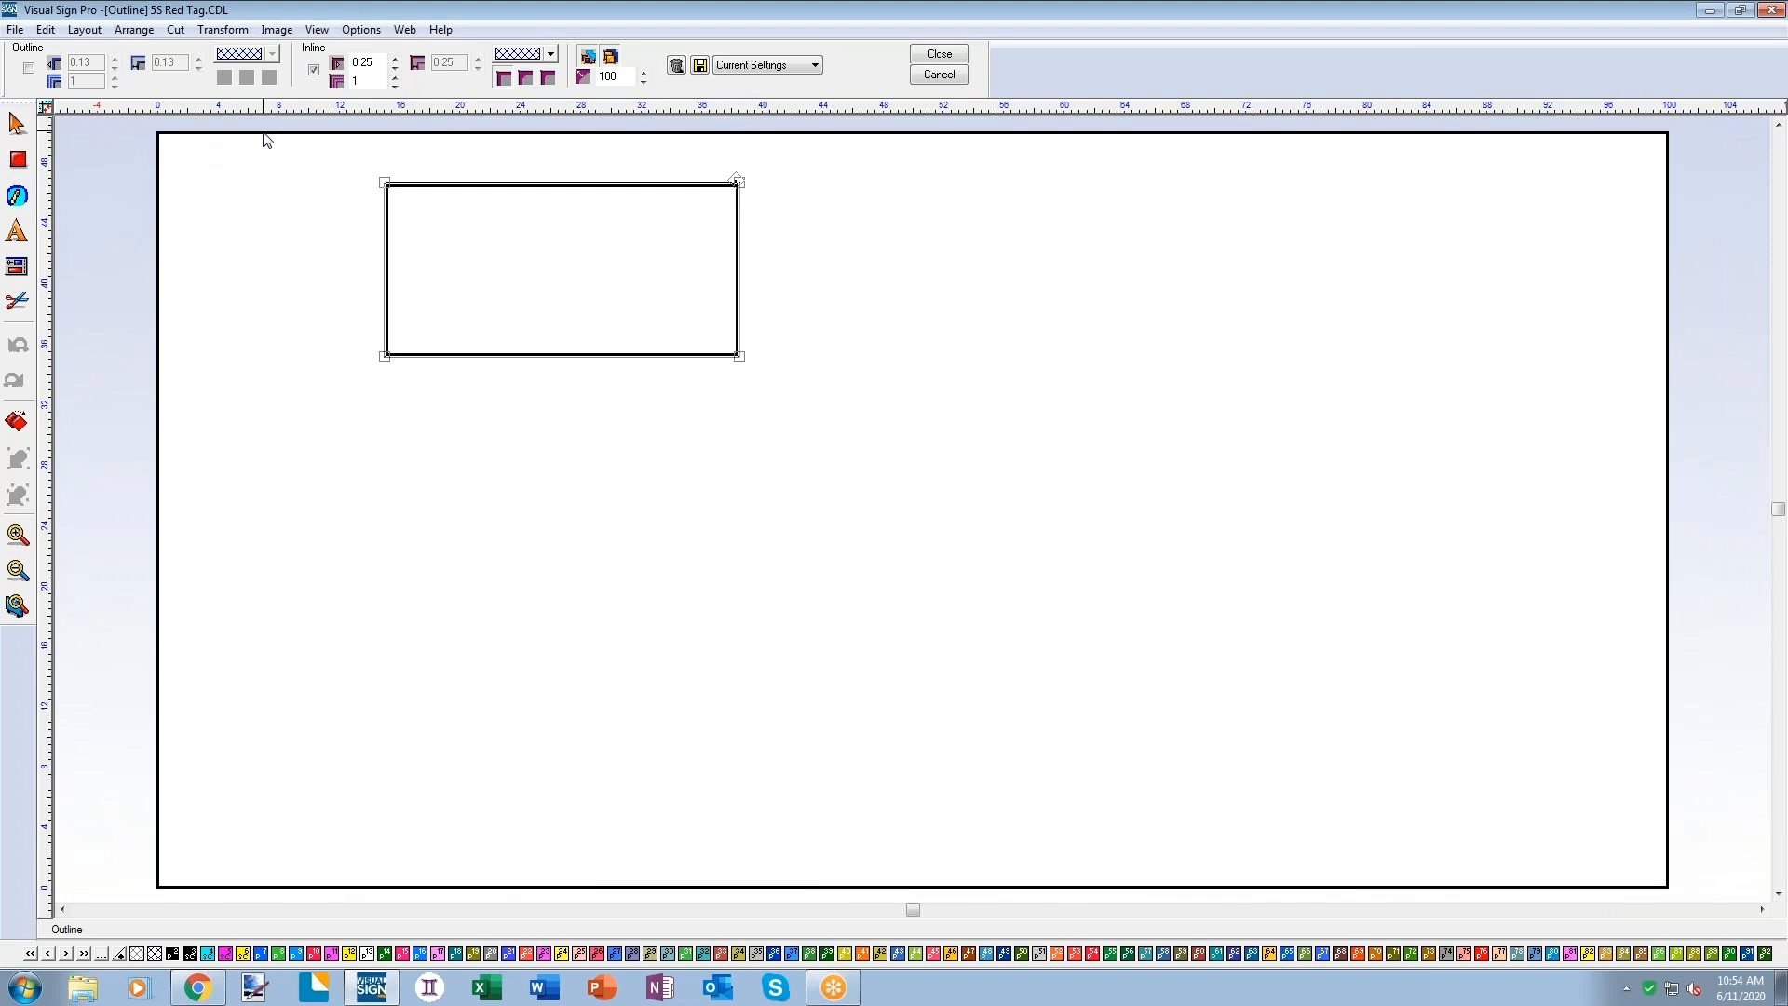
click(315, 71)
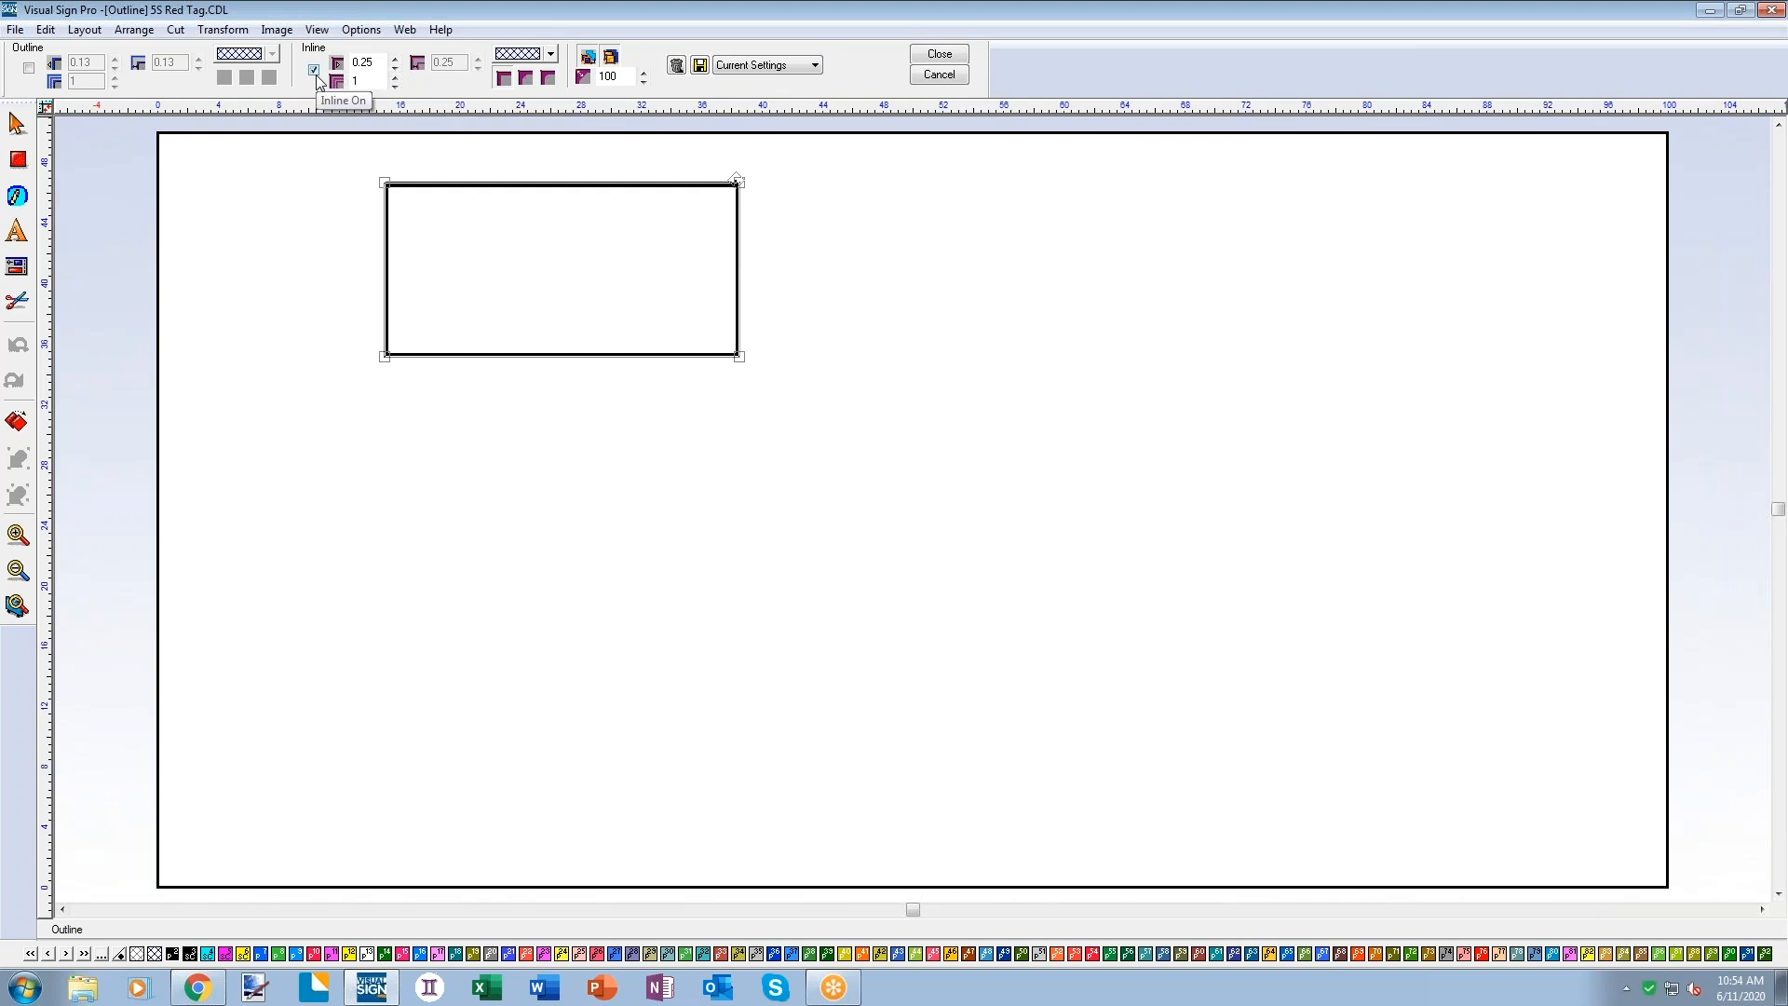
click(940, 54)
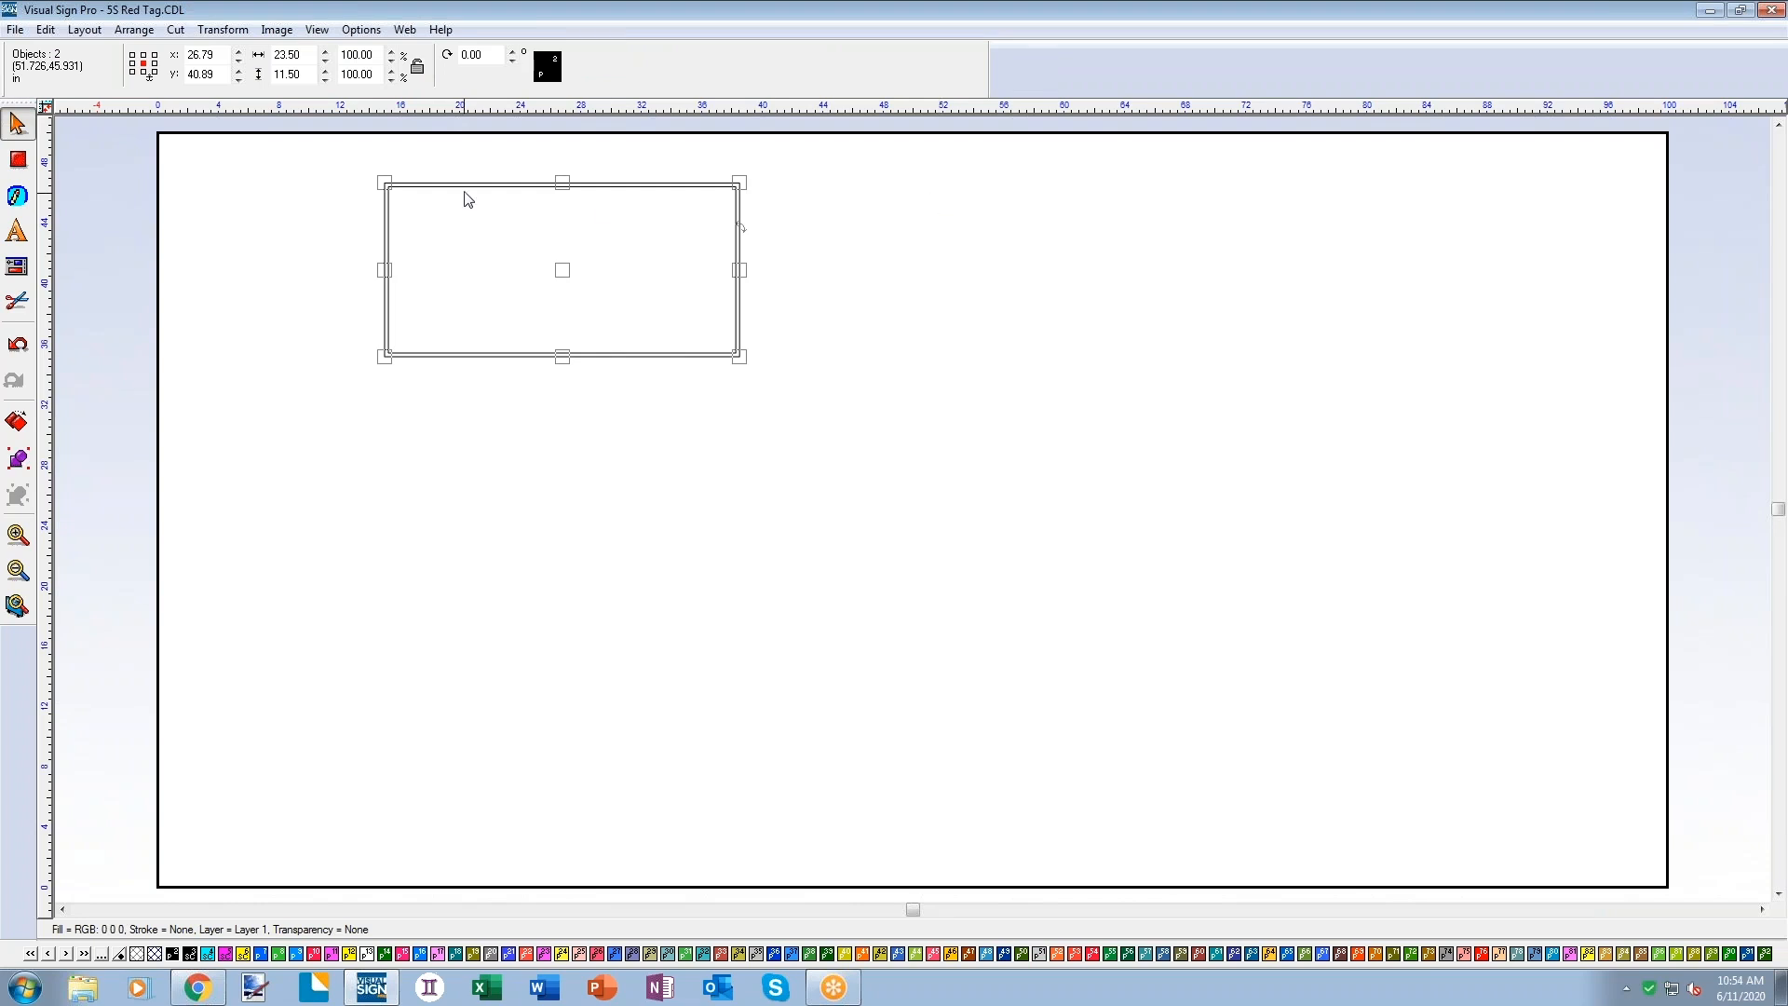
Add centre-justified text inside the rectangle reading AUTHORIZED, PERSONNEL and ONLY on three lines.
click(16, 231)
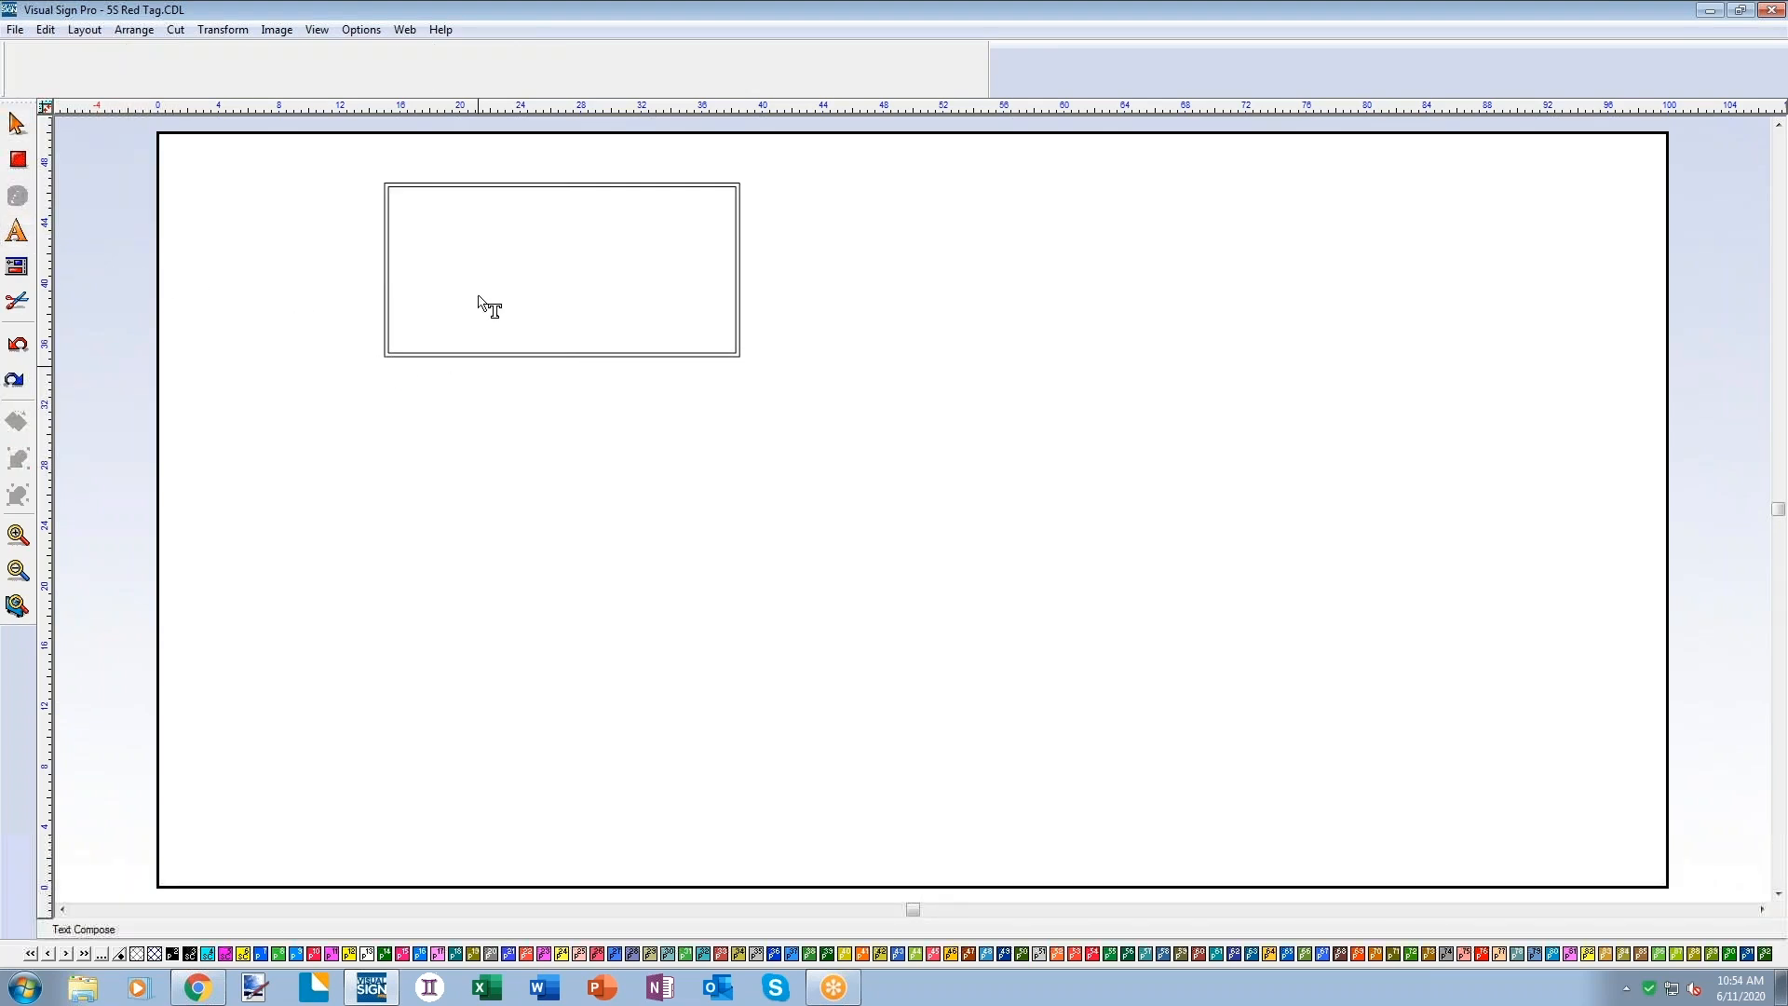
click(500, 266)
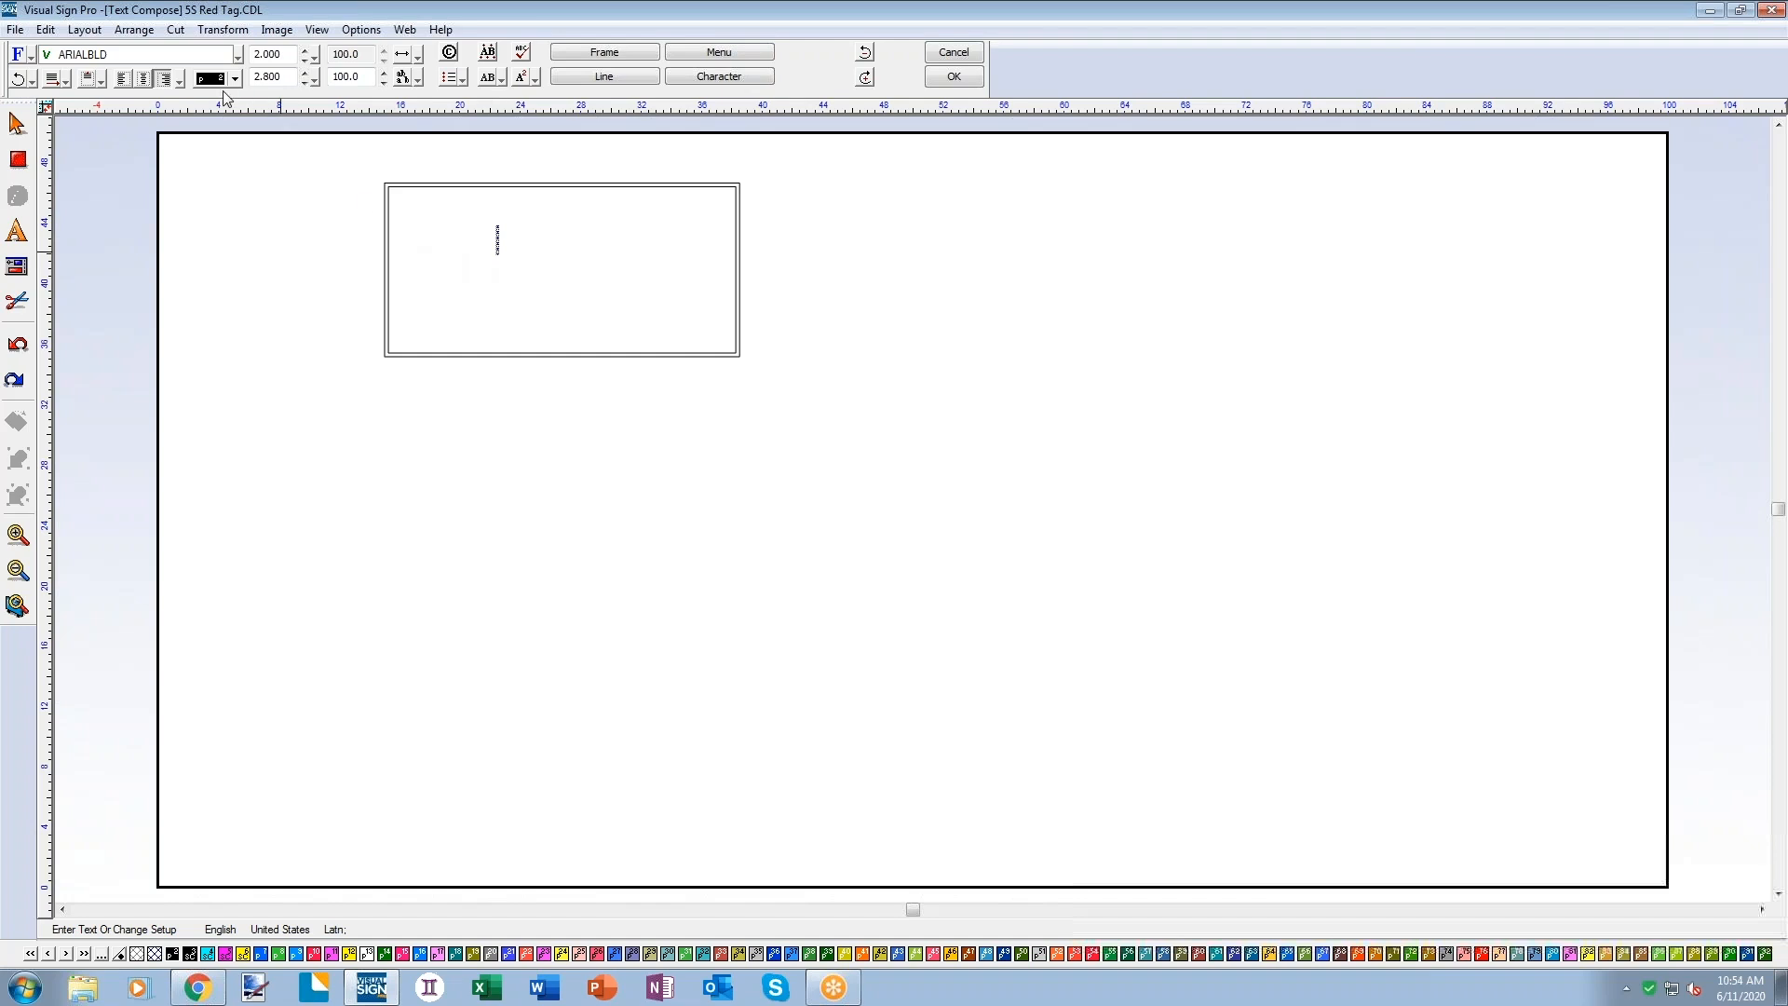
click(145, 79)
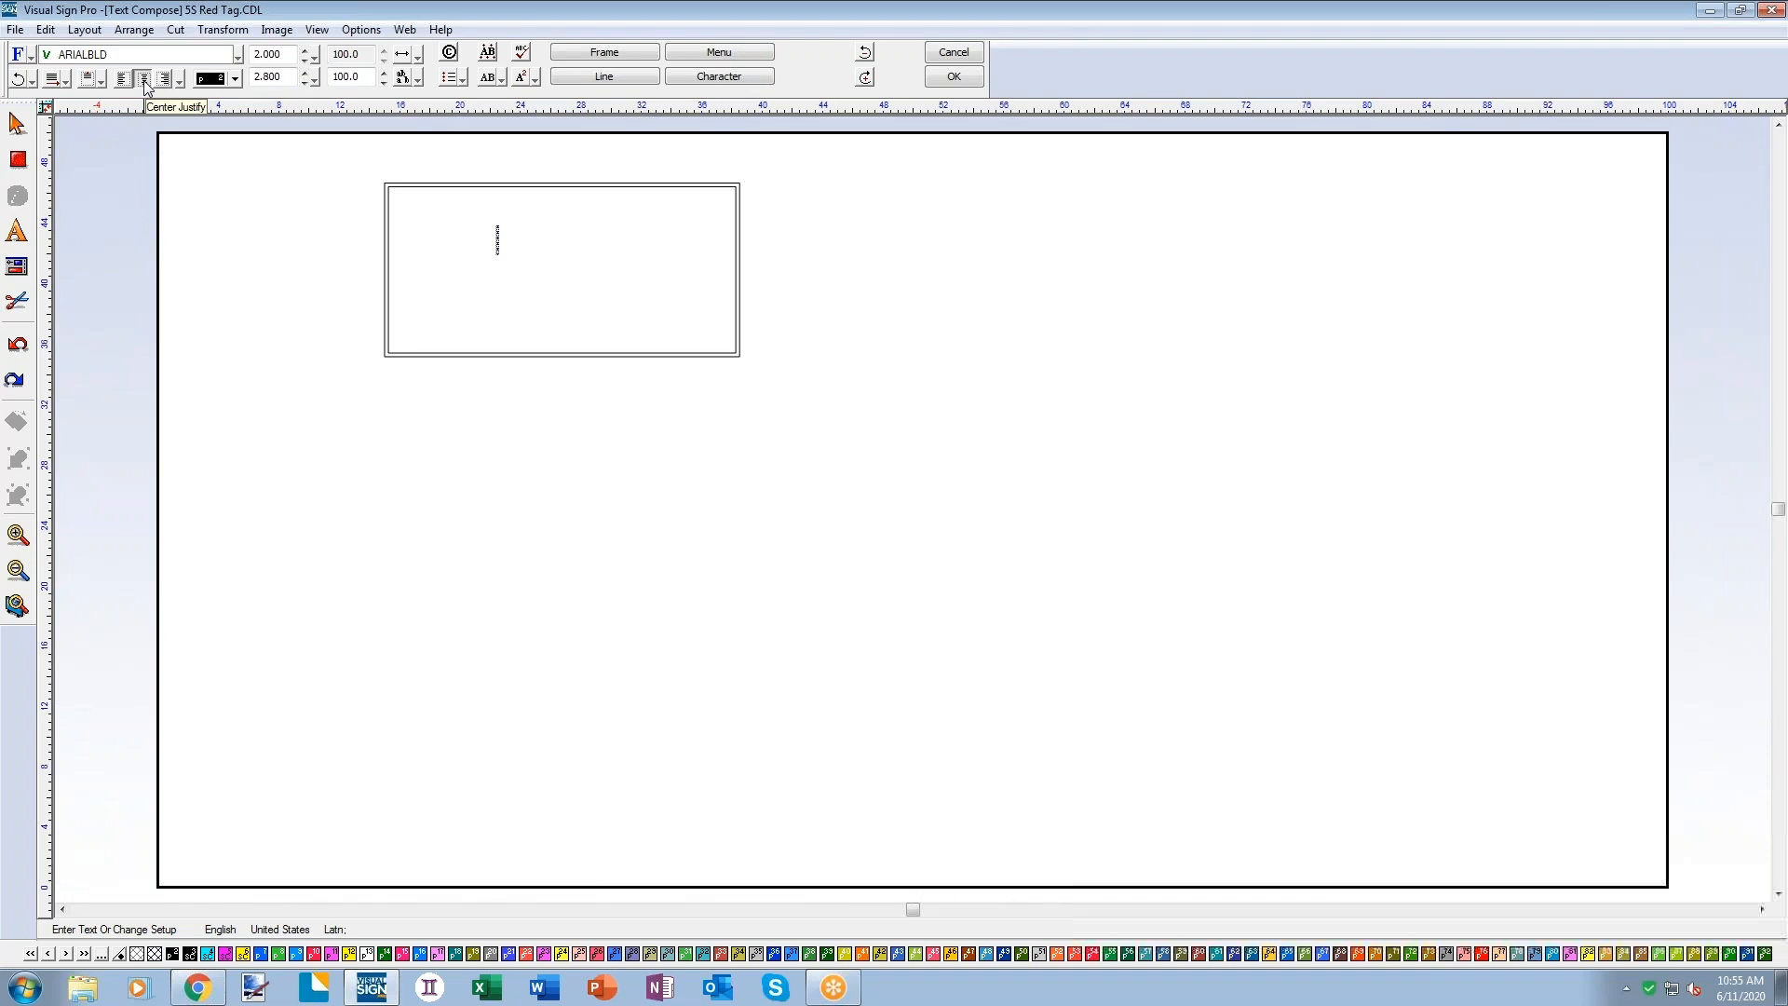
text(AUTH)
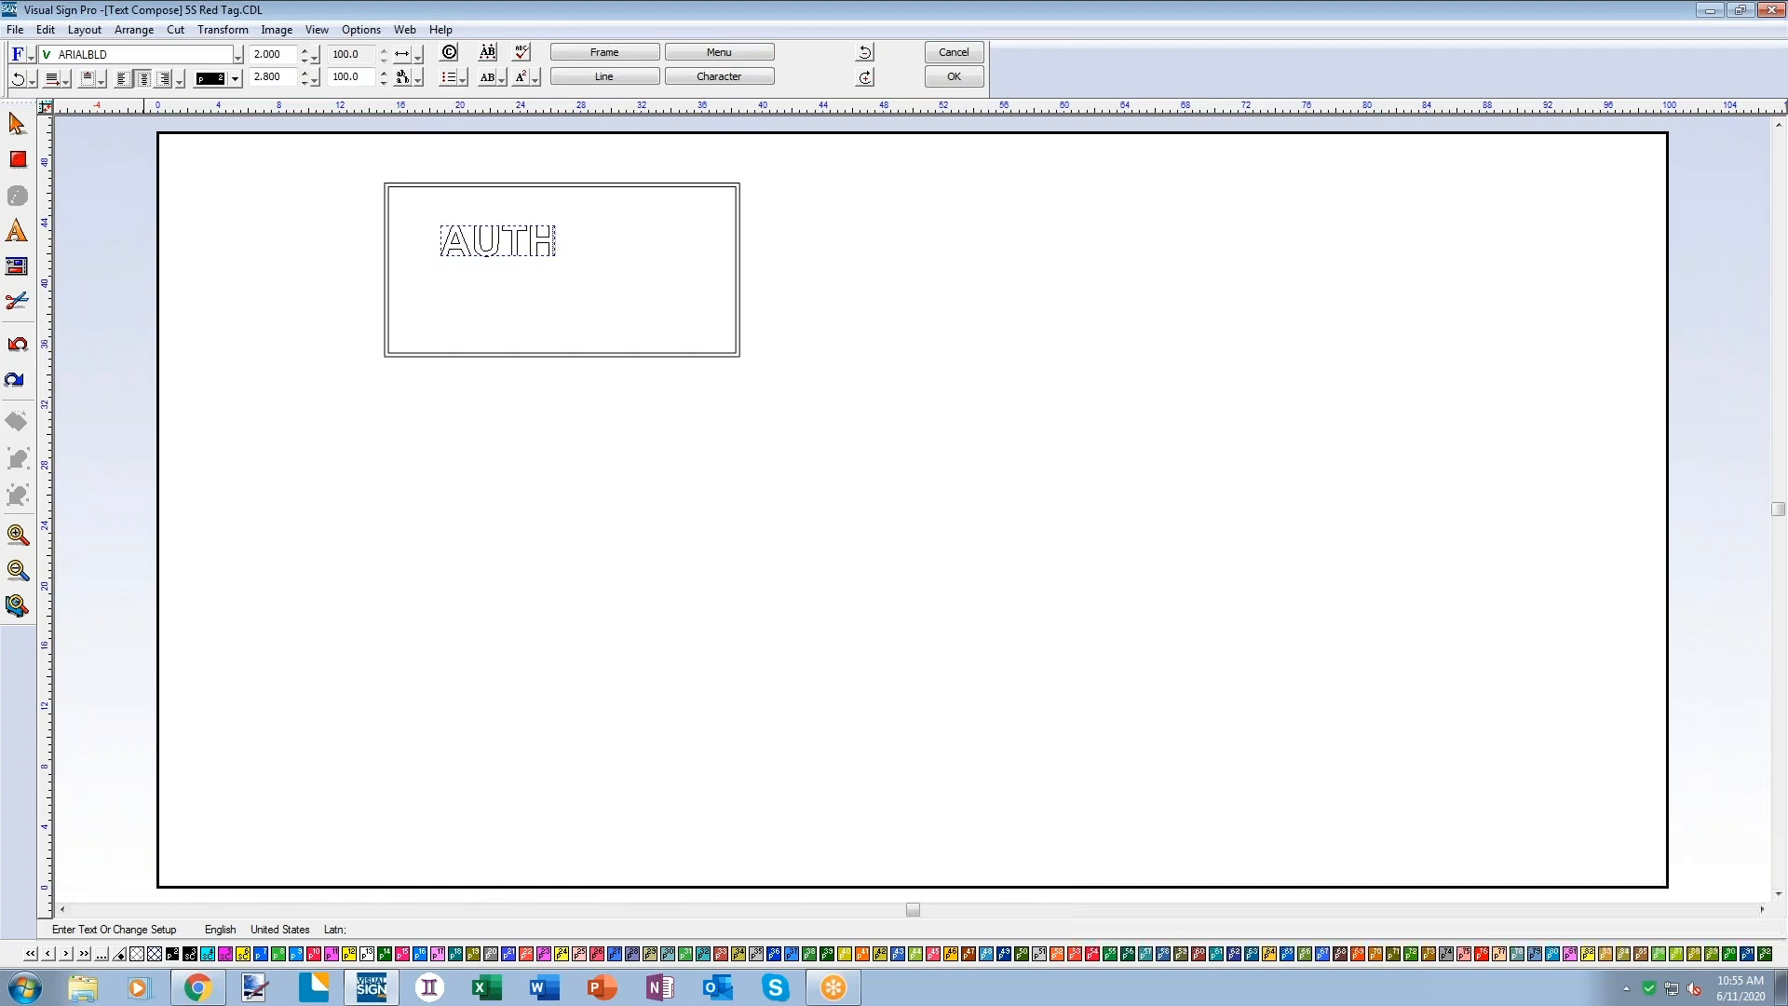
text(ORIZED)
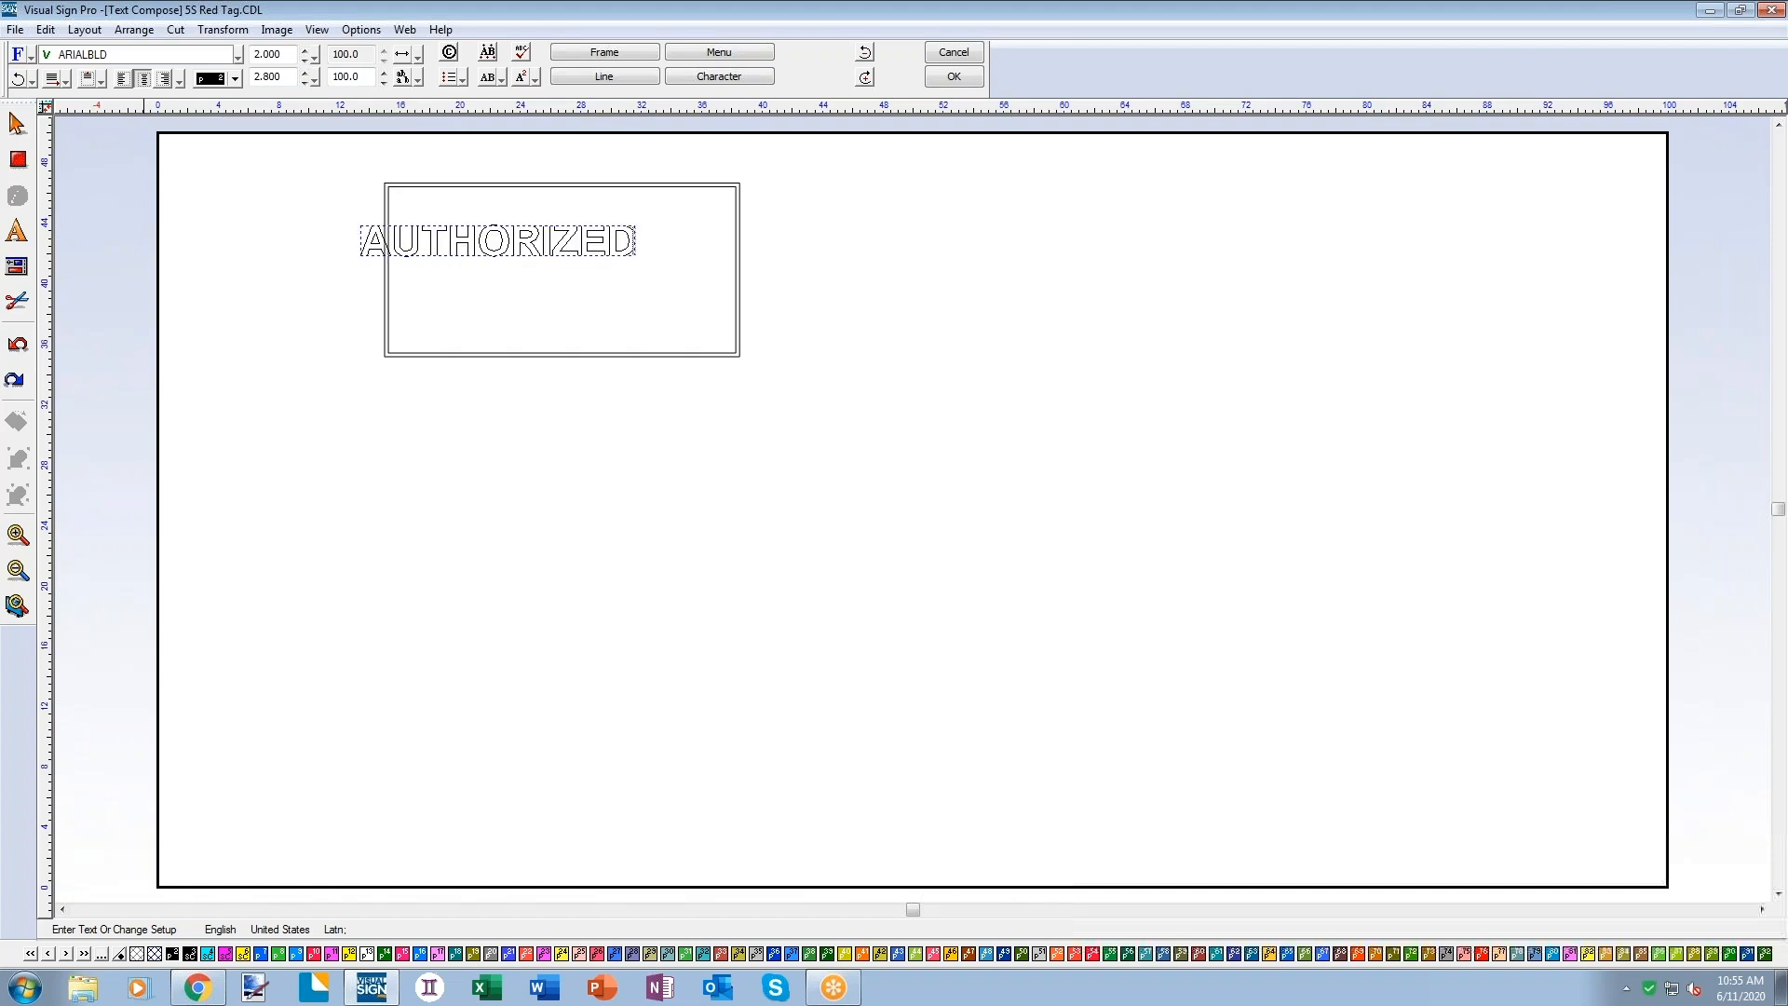
key(Return)
text(PERSONNEL)
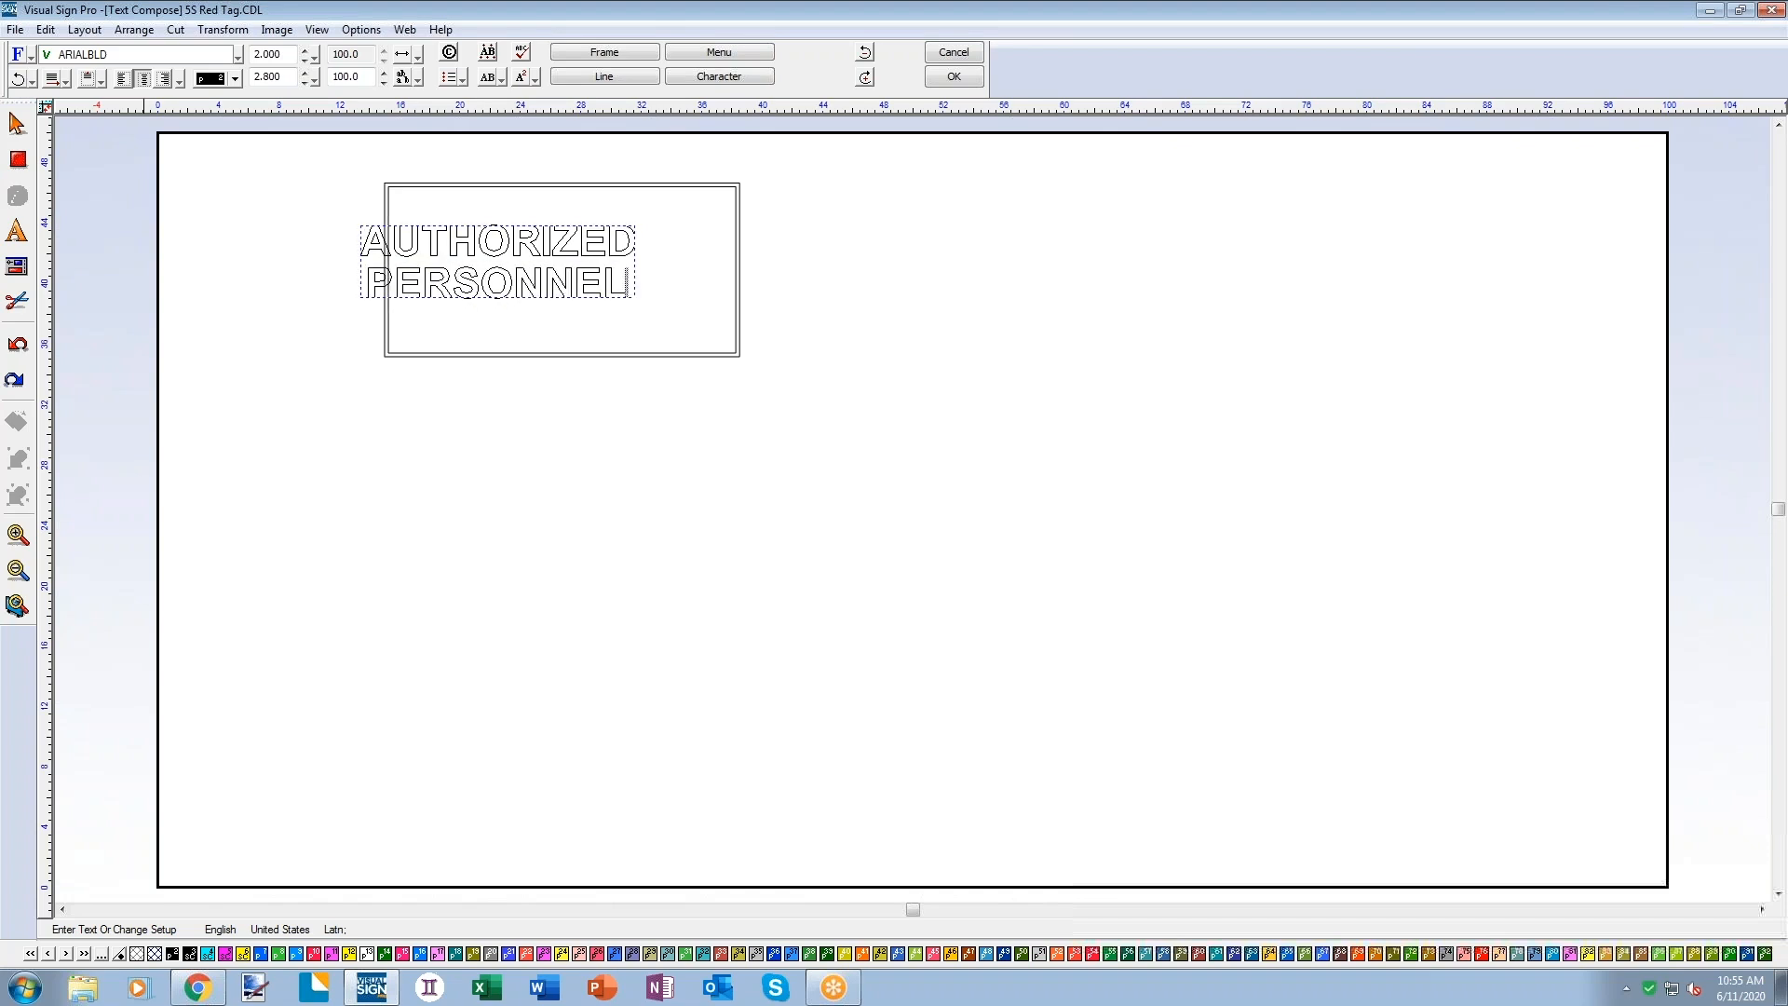
key(Return)
text(ONLY)
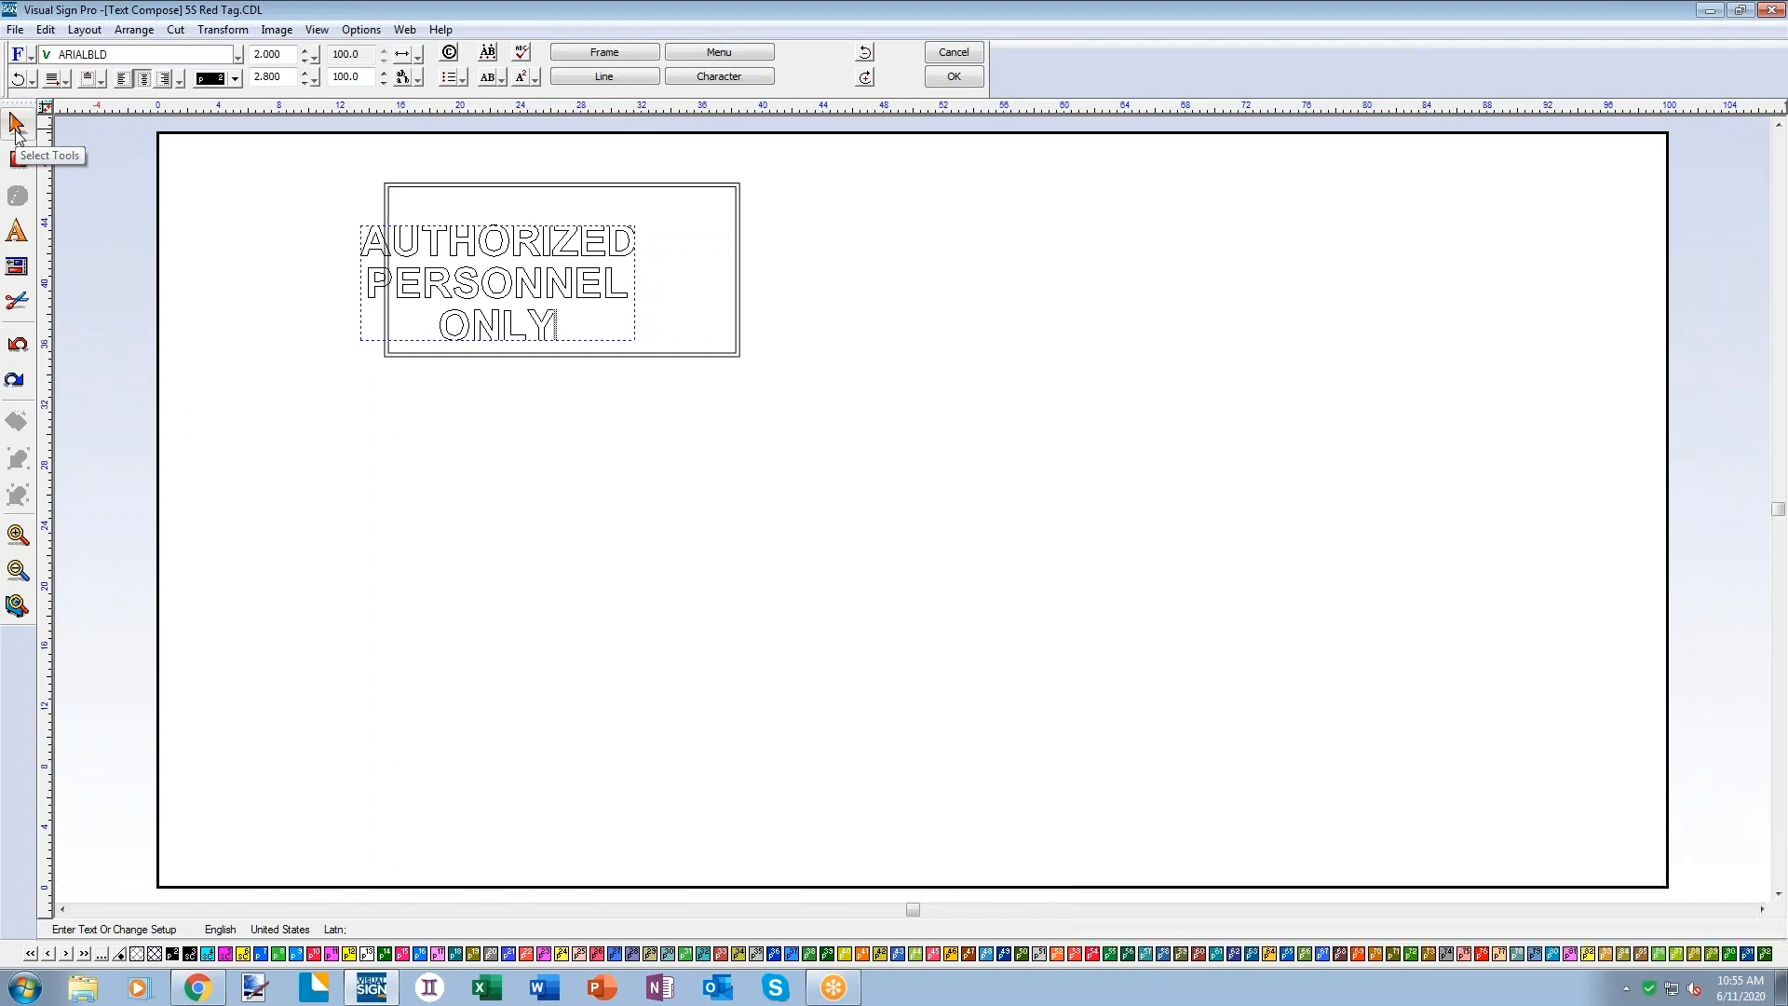
Move the text block inside the border and enlarge it to about 19.46 by 8.21 in.
click(16, 130)
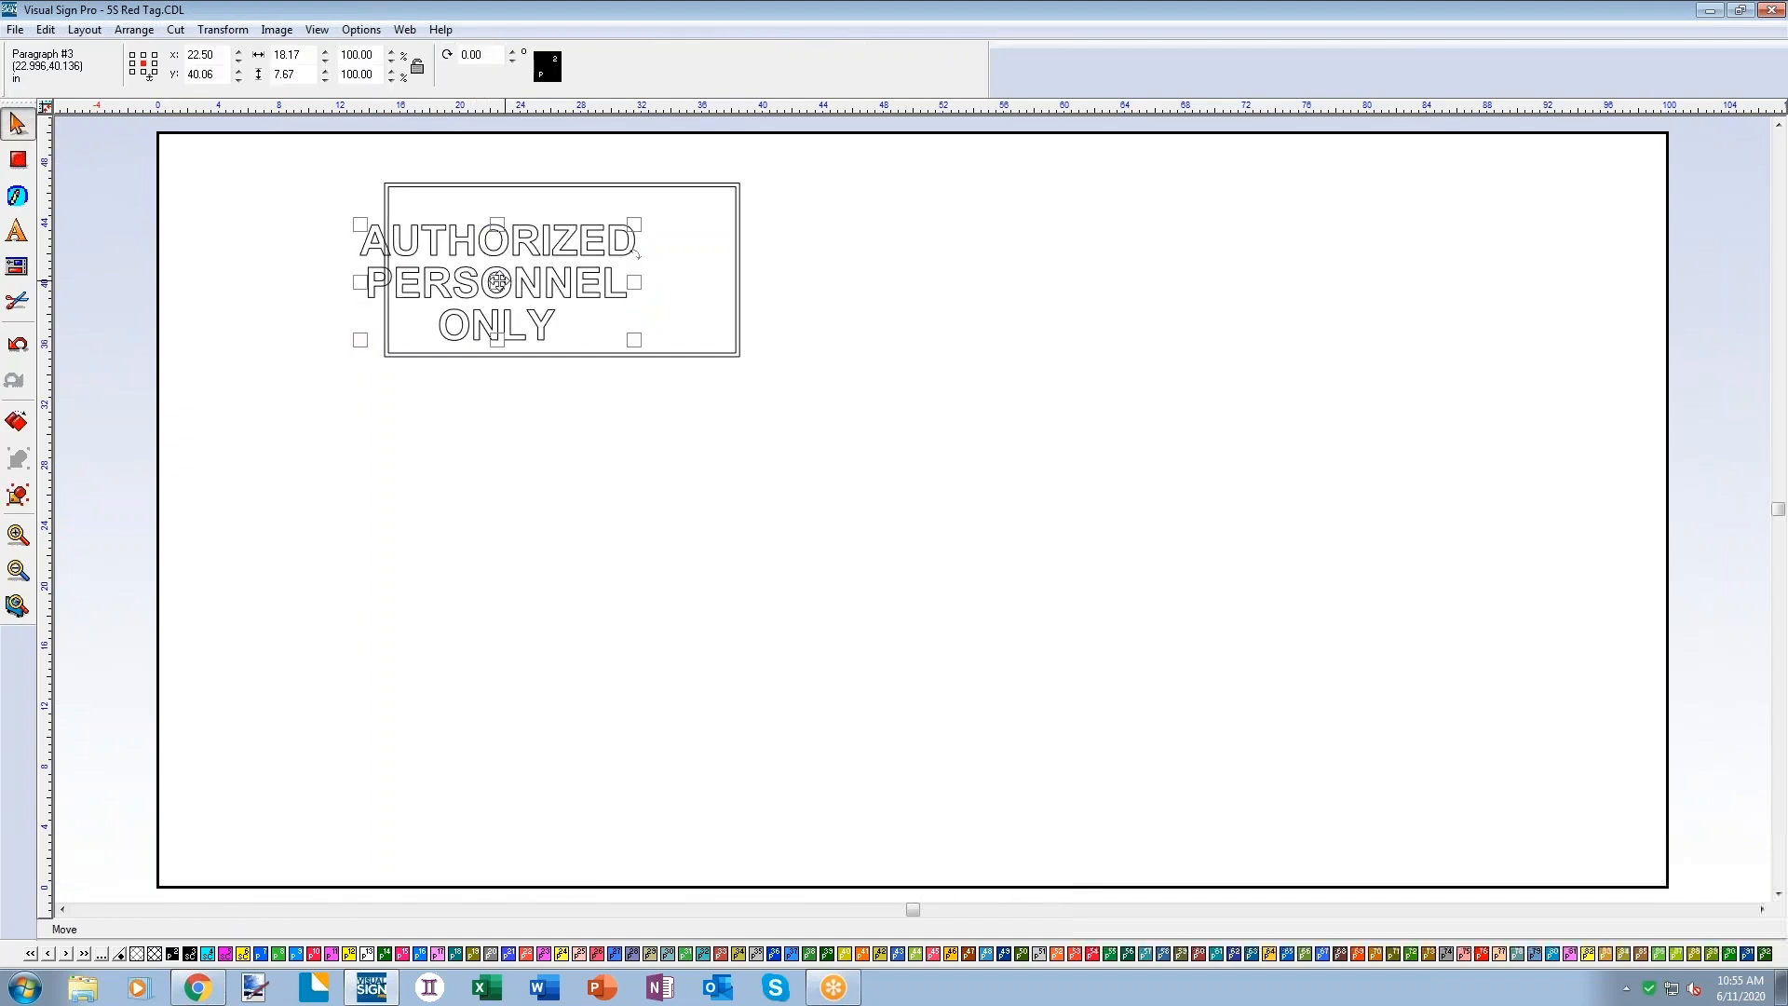
drag(498, 281, 559, 276)
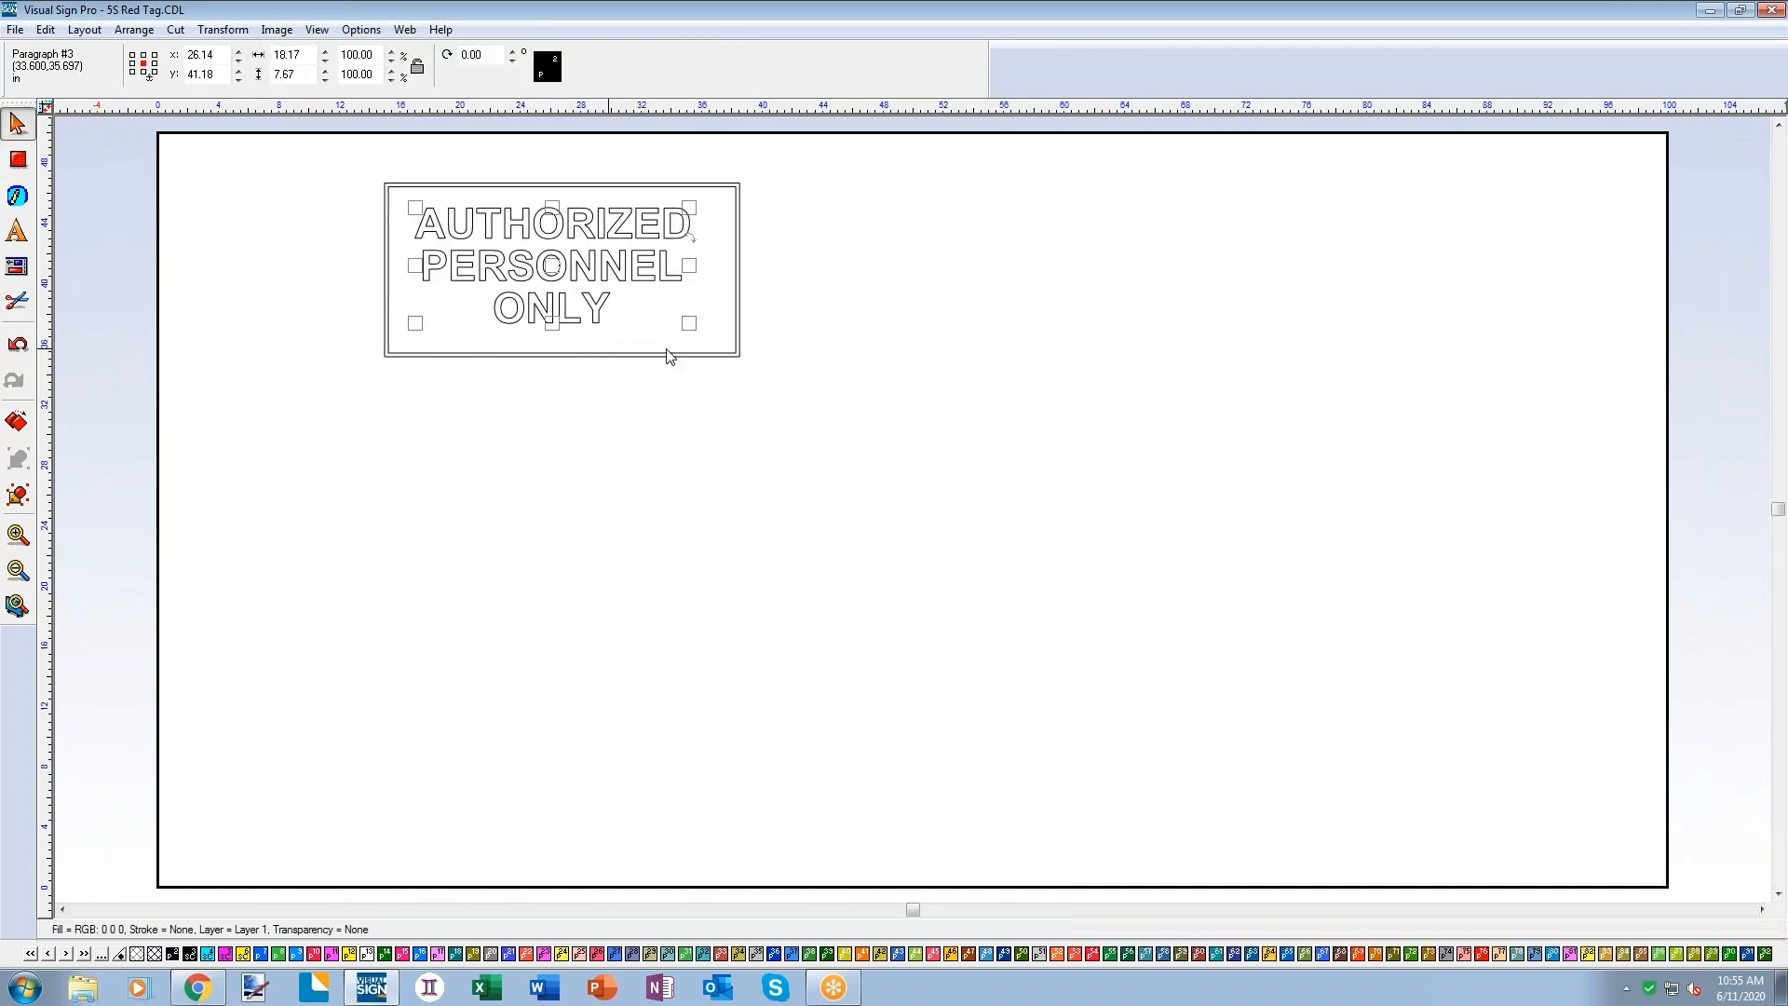
drag(689, 325, 711, 343)
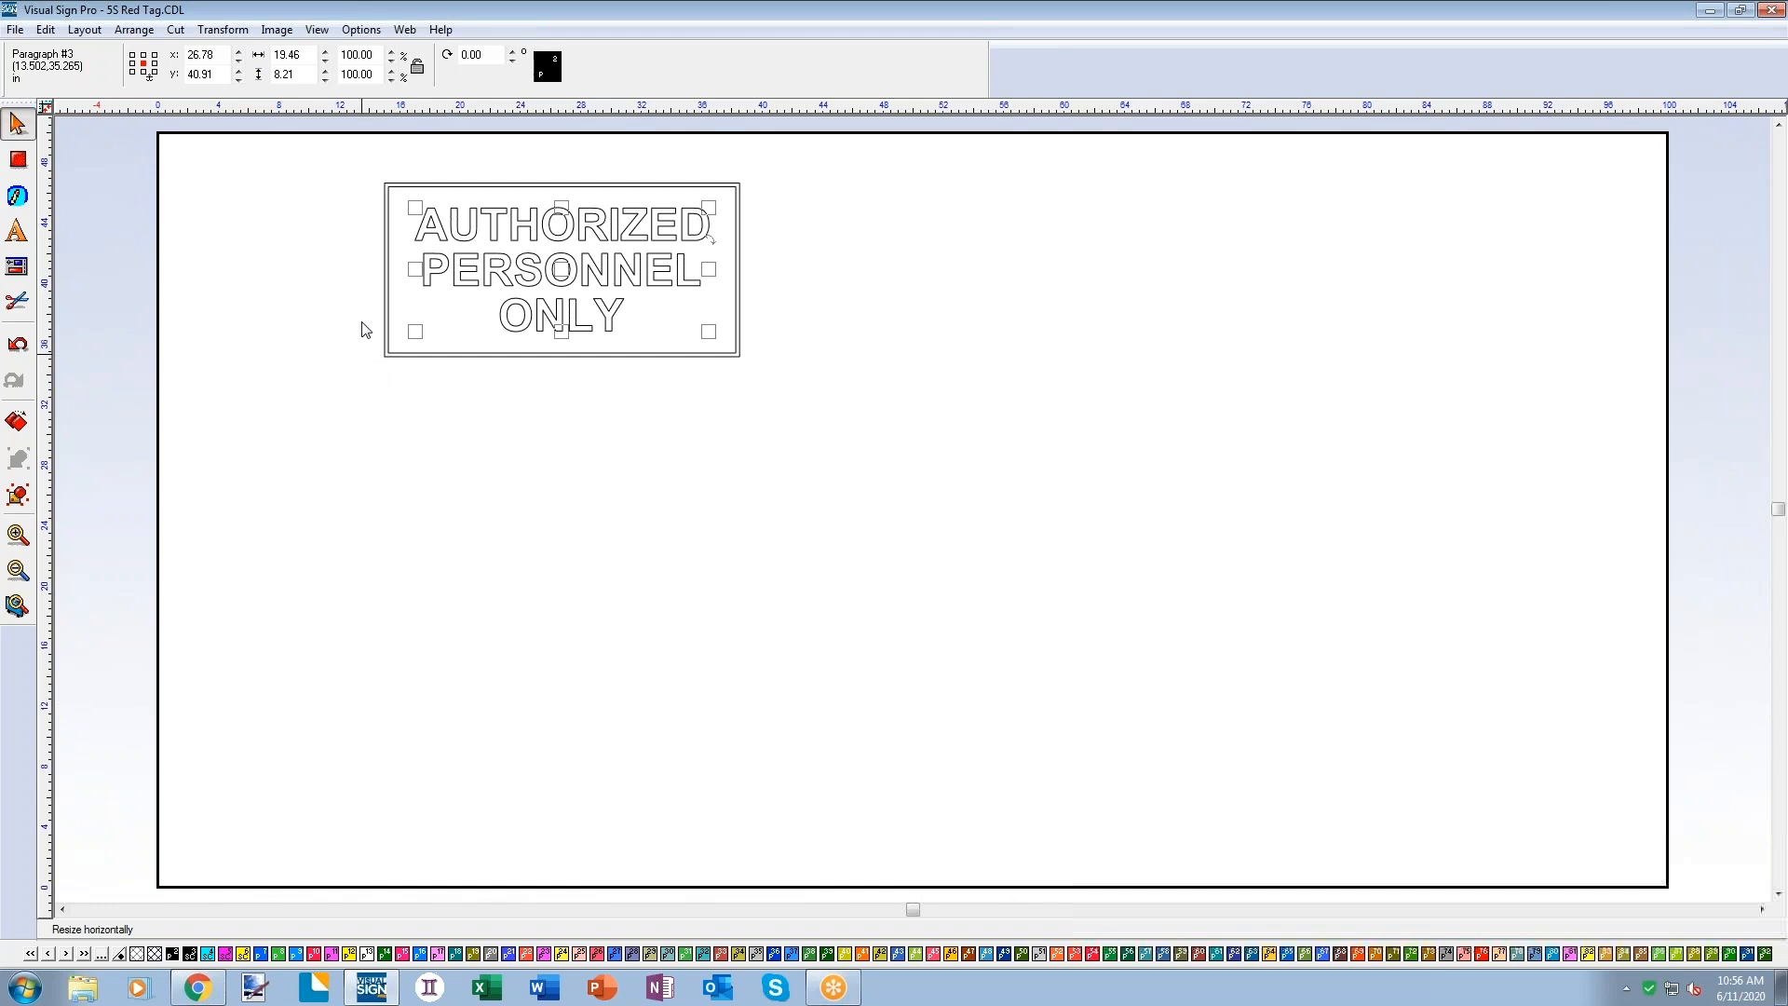
Centre the text and both border rectangles on each other vertically and horizontally, keeping the multi-line text in one piece.
drag(352, 165, 817, 408)
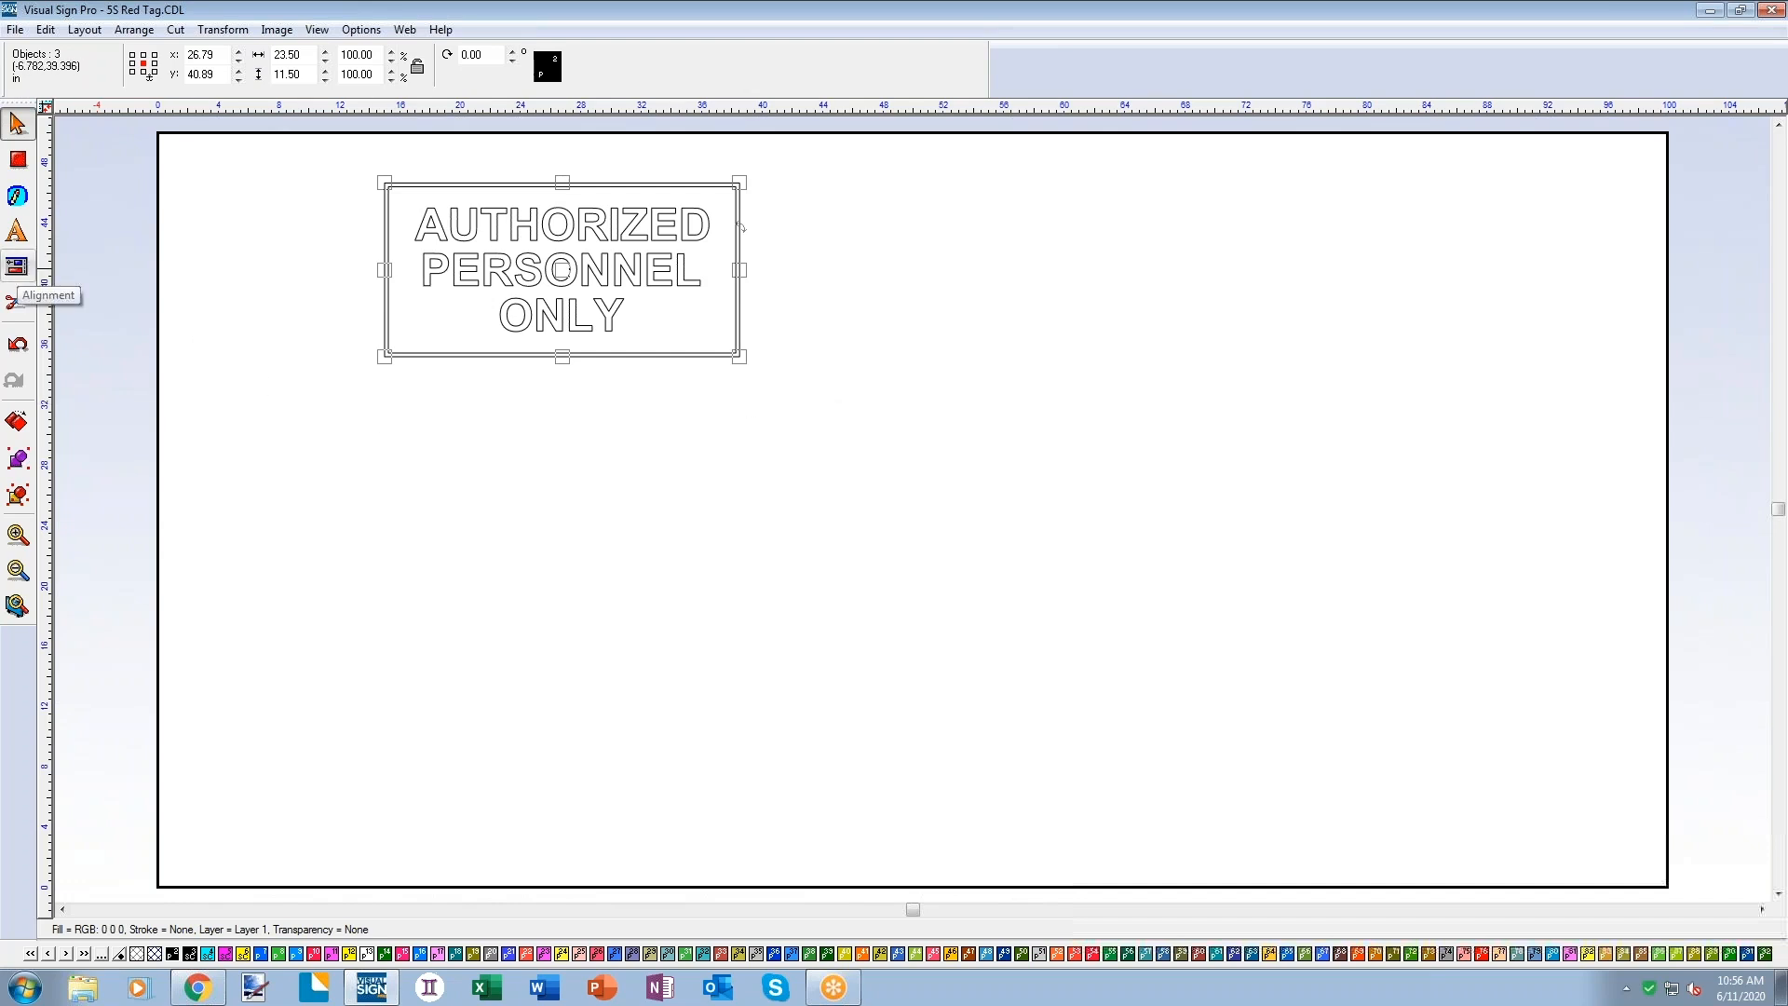
click(17, 270)
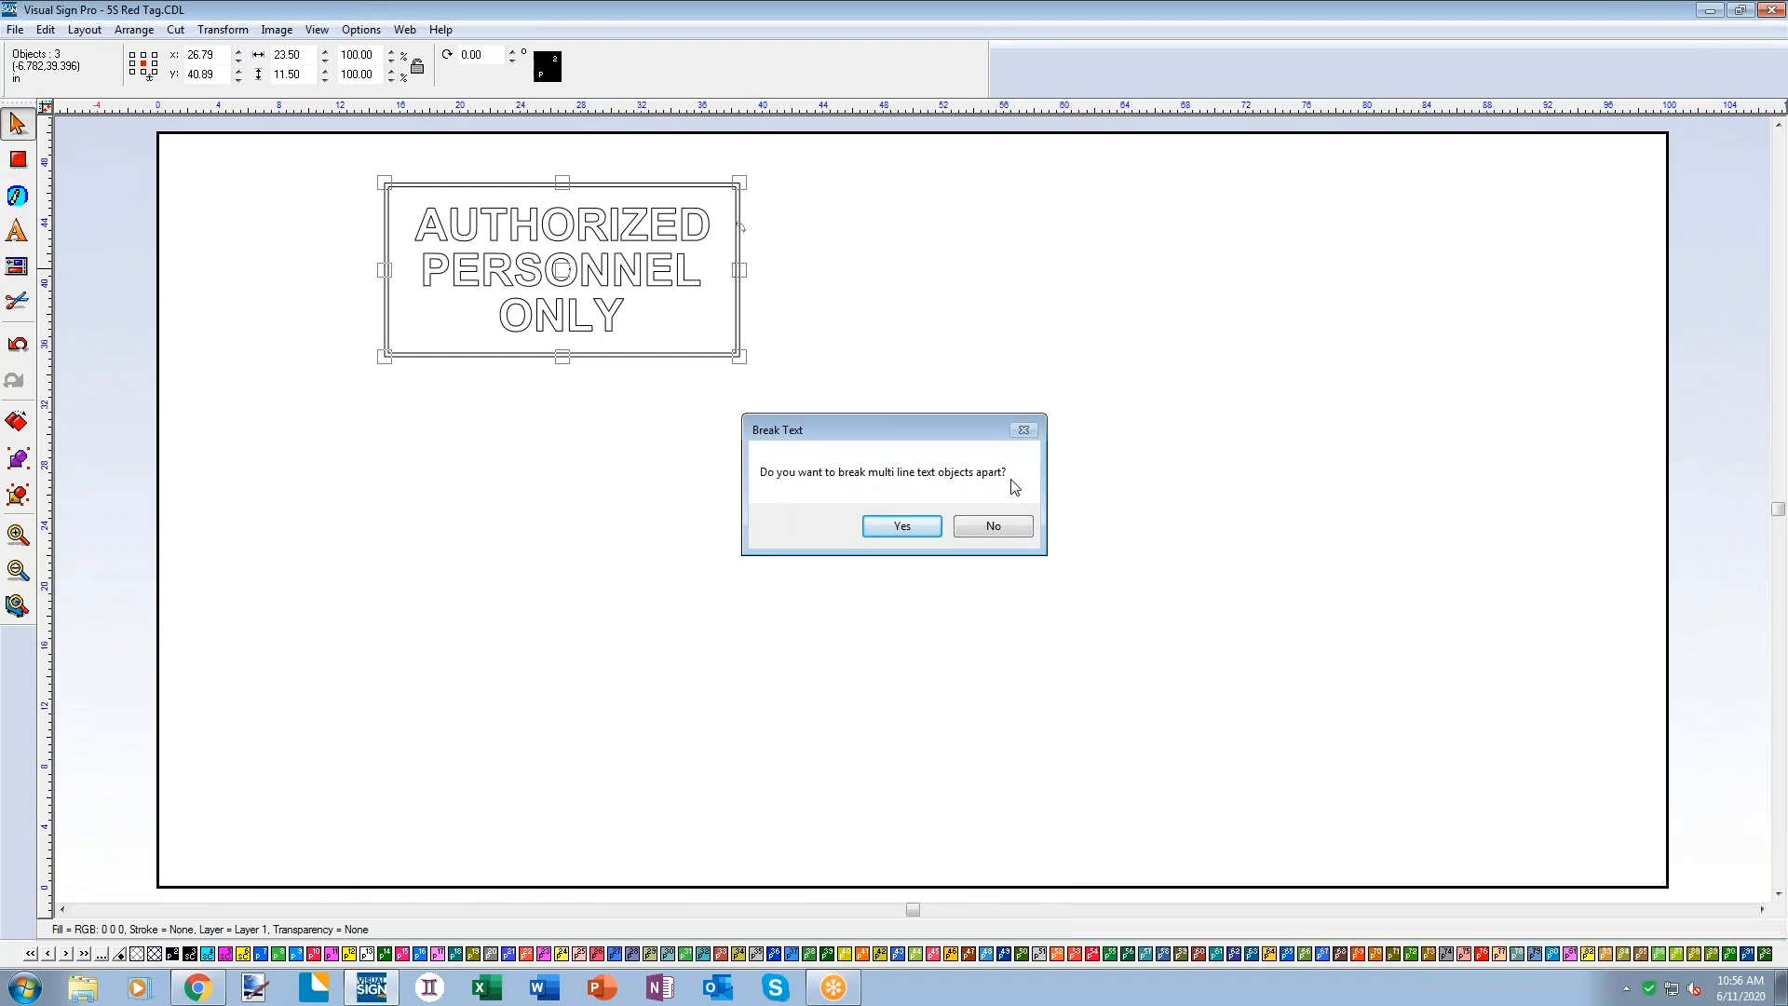
click(994, 528)
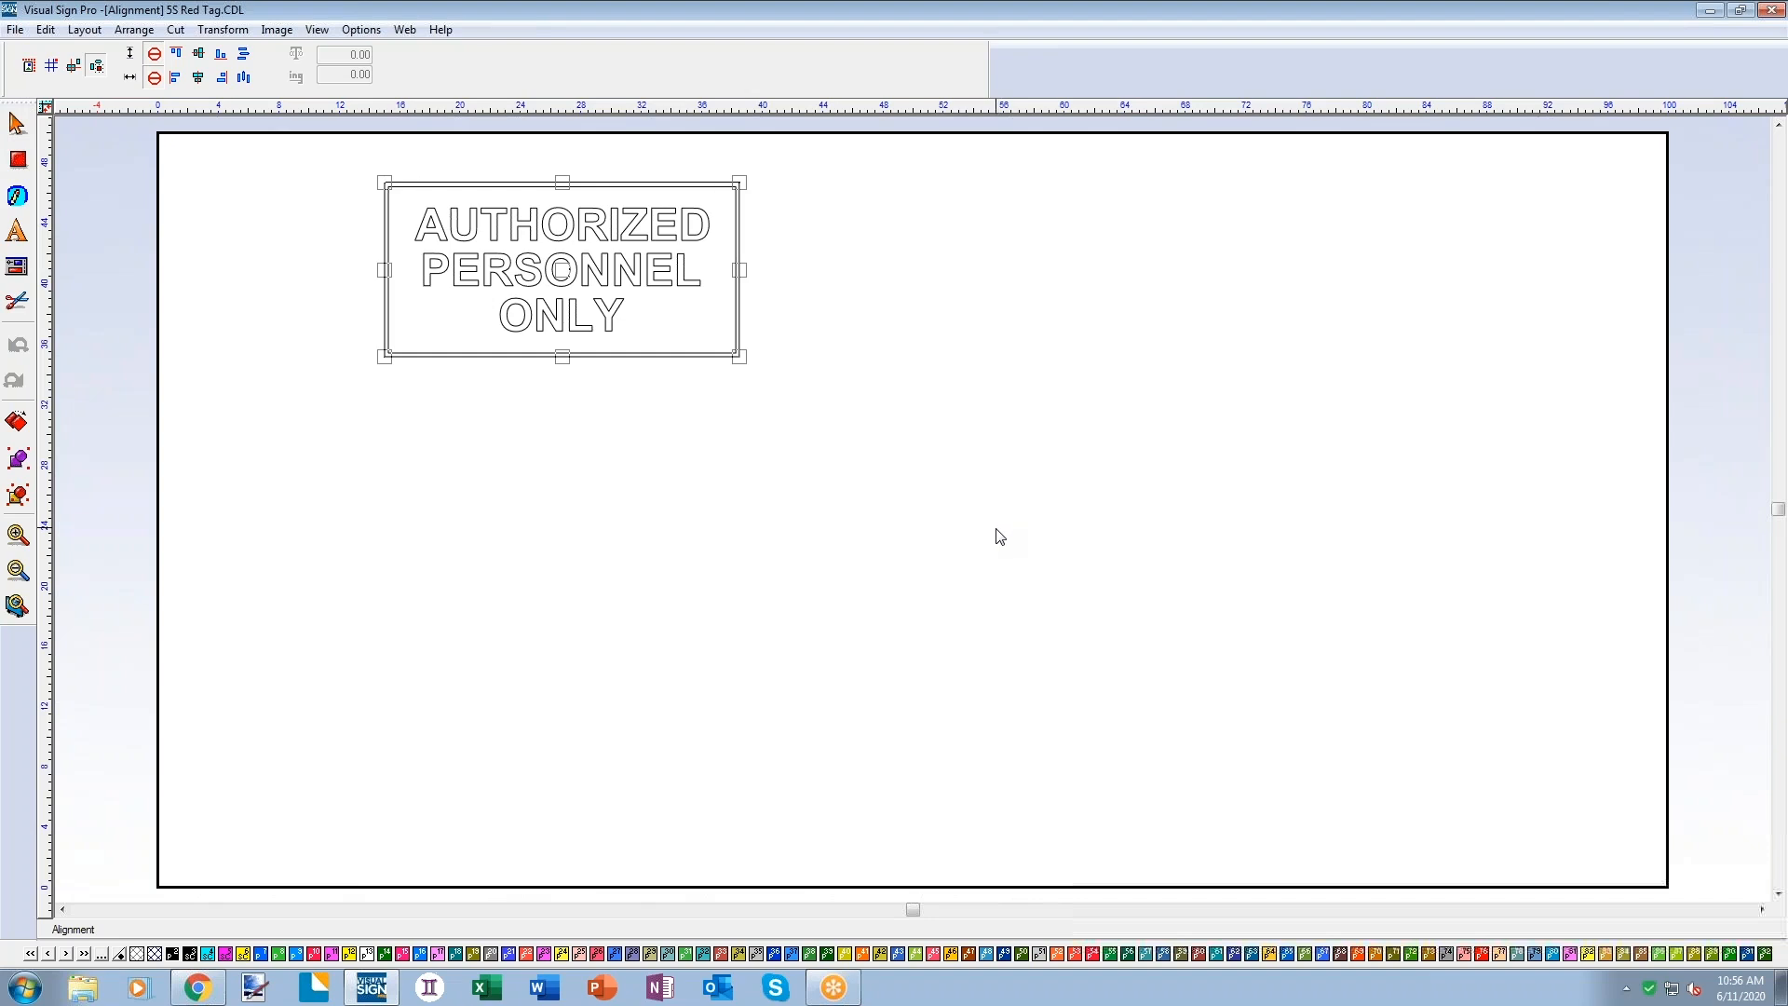
click(201, 59)
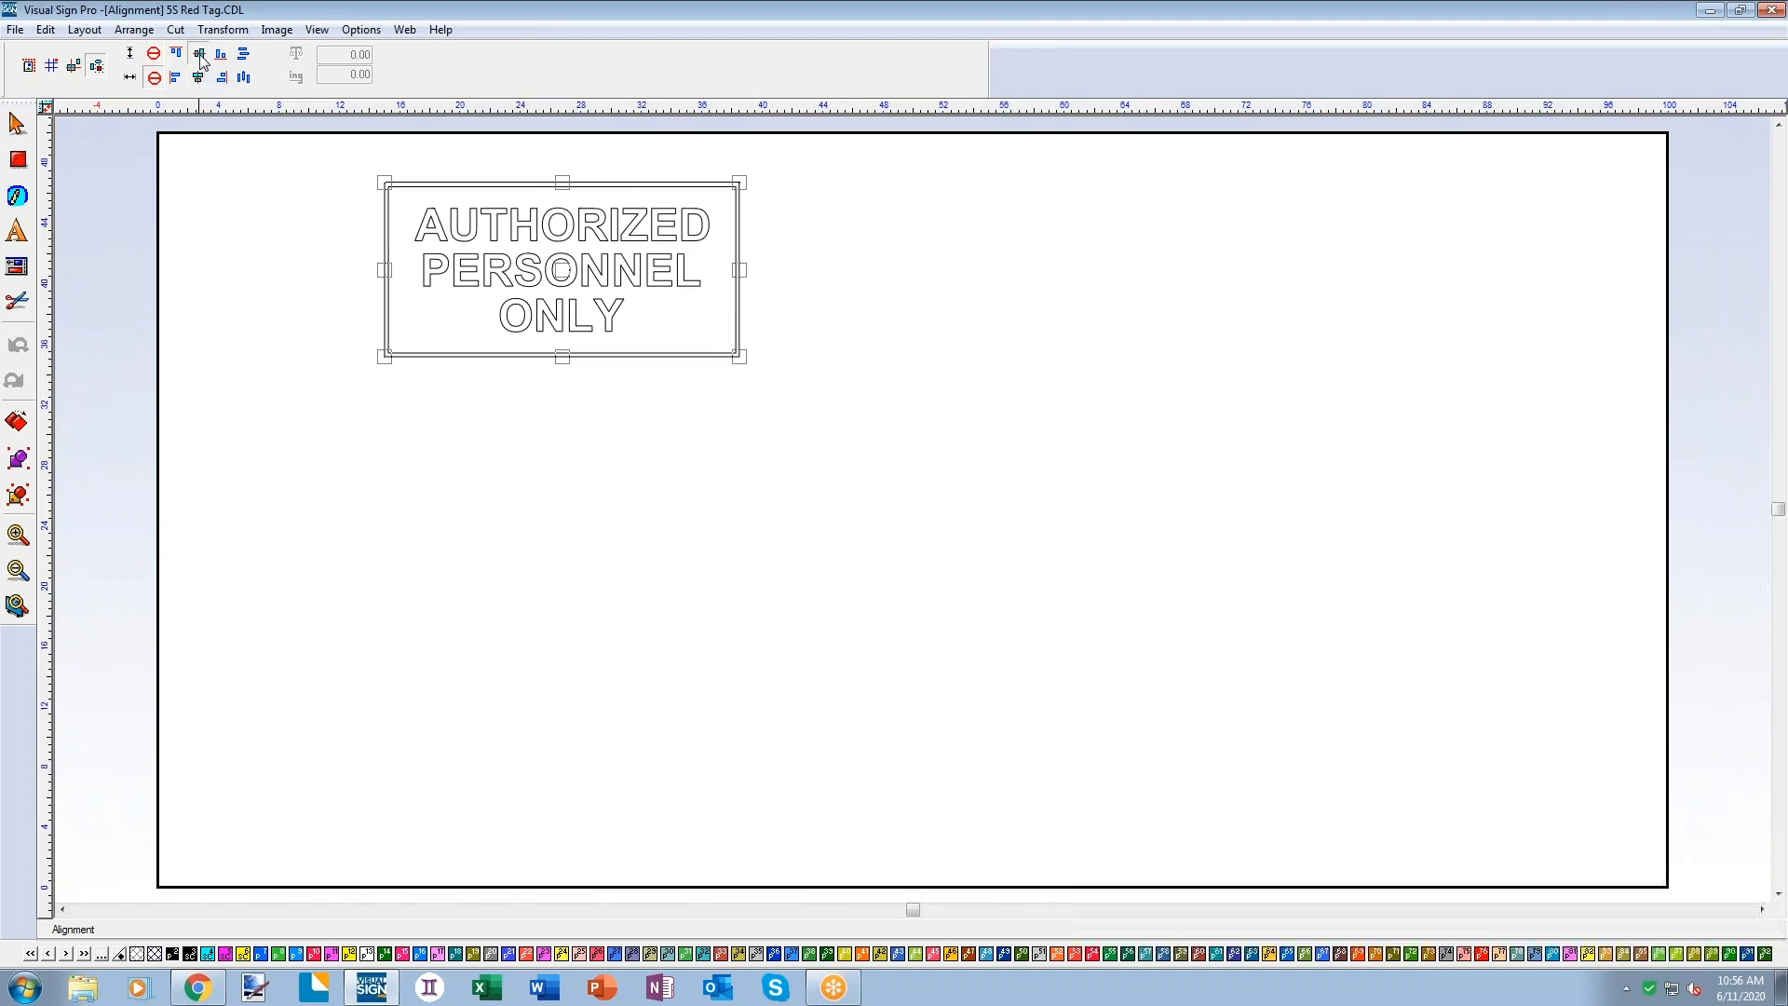
click(201, 83)
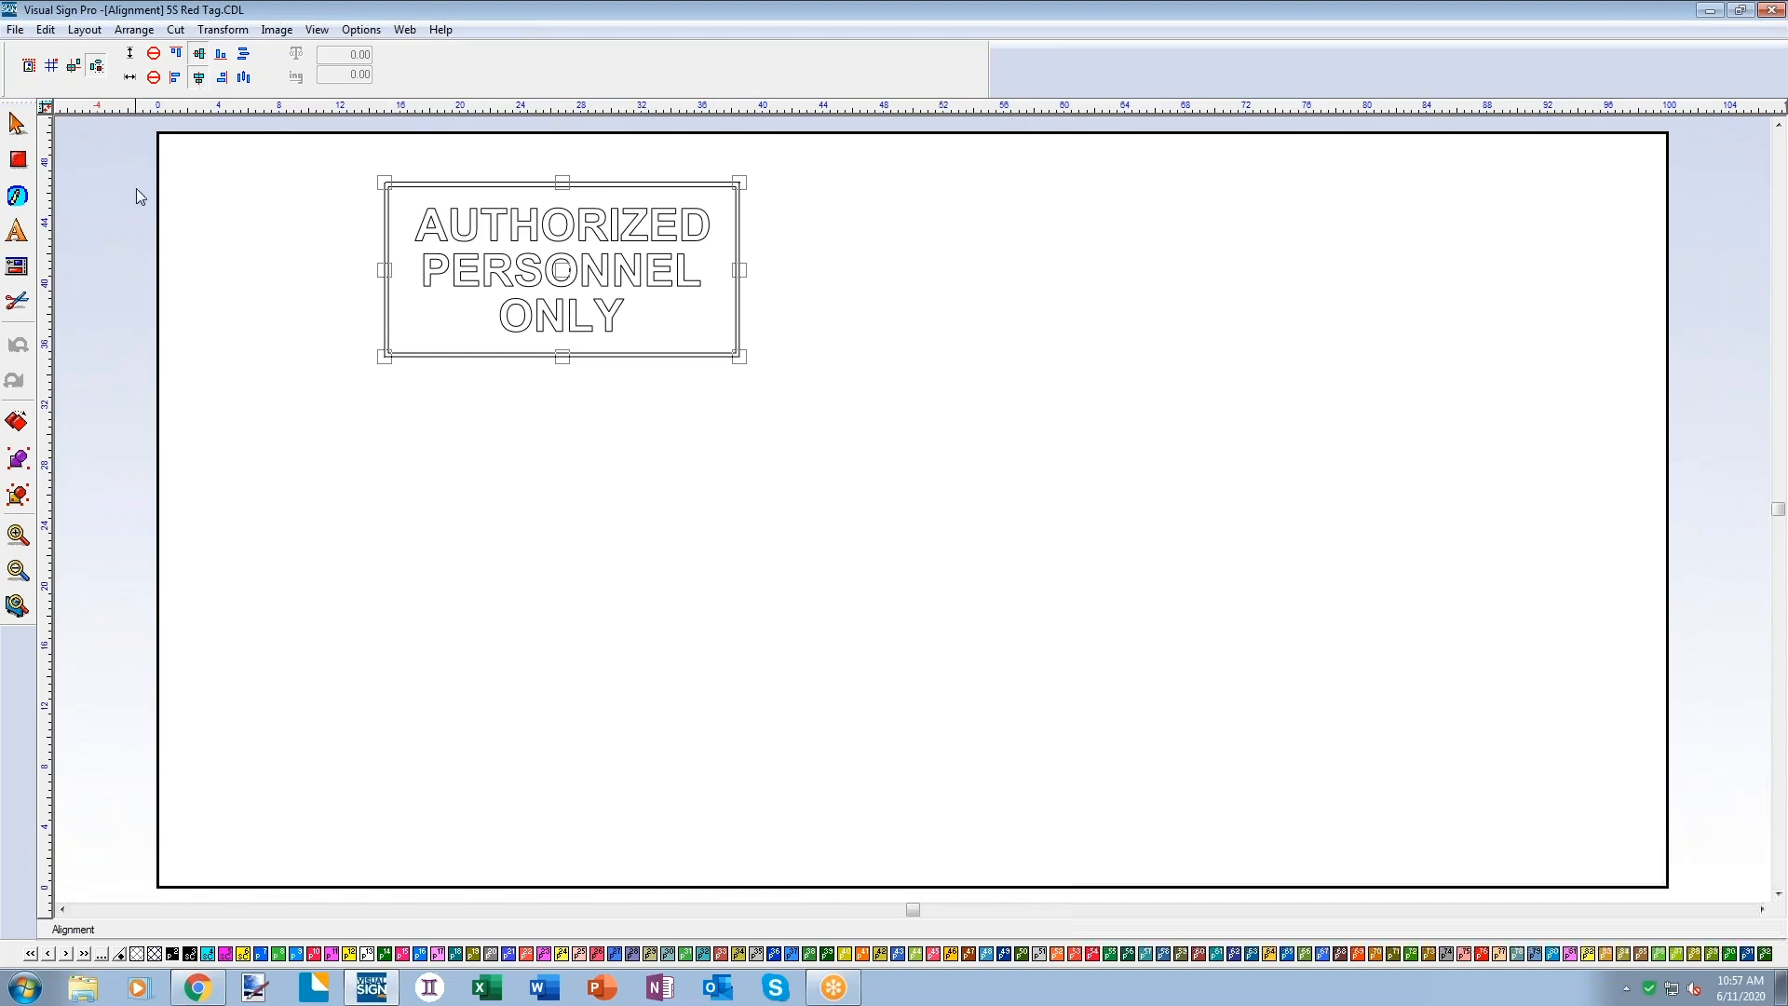
Open the cut preview of the sign with the invisible objects included in the cut.
click(16, 304)
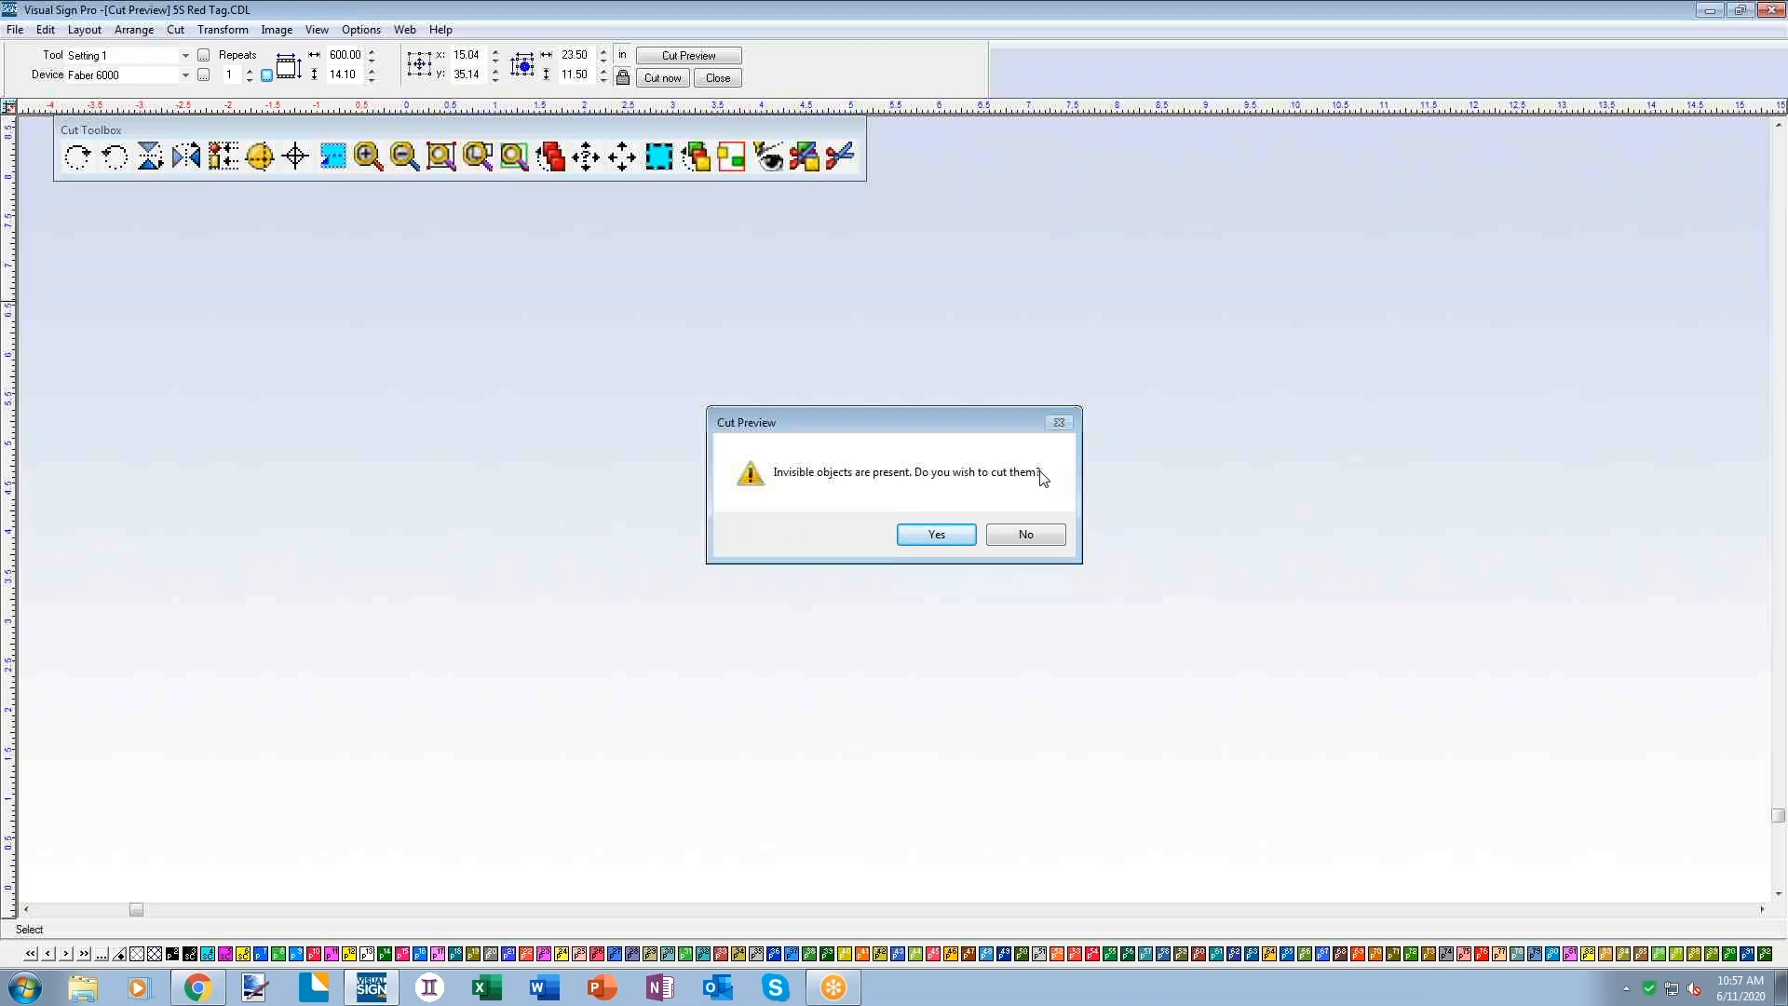
click(936, 535)
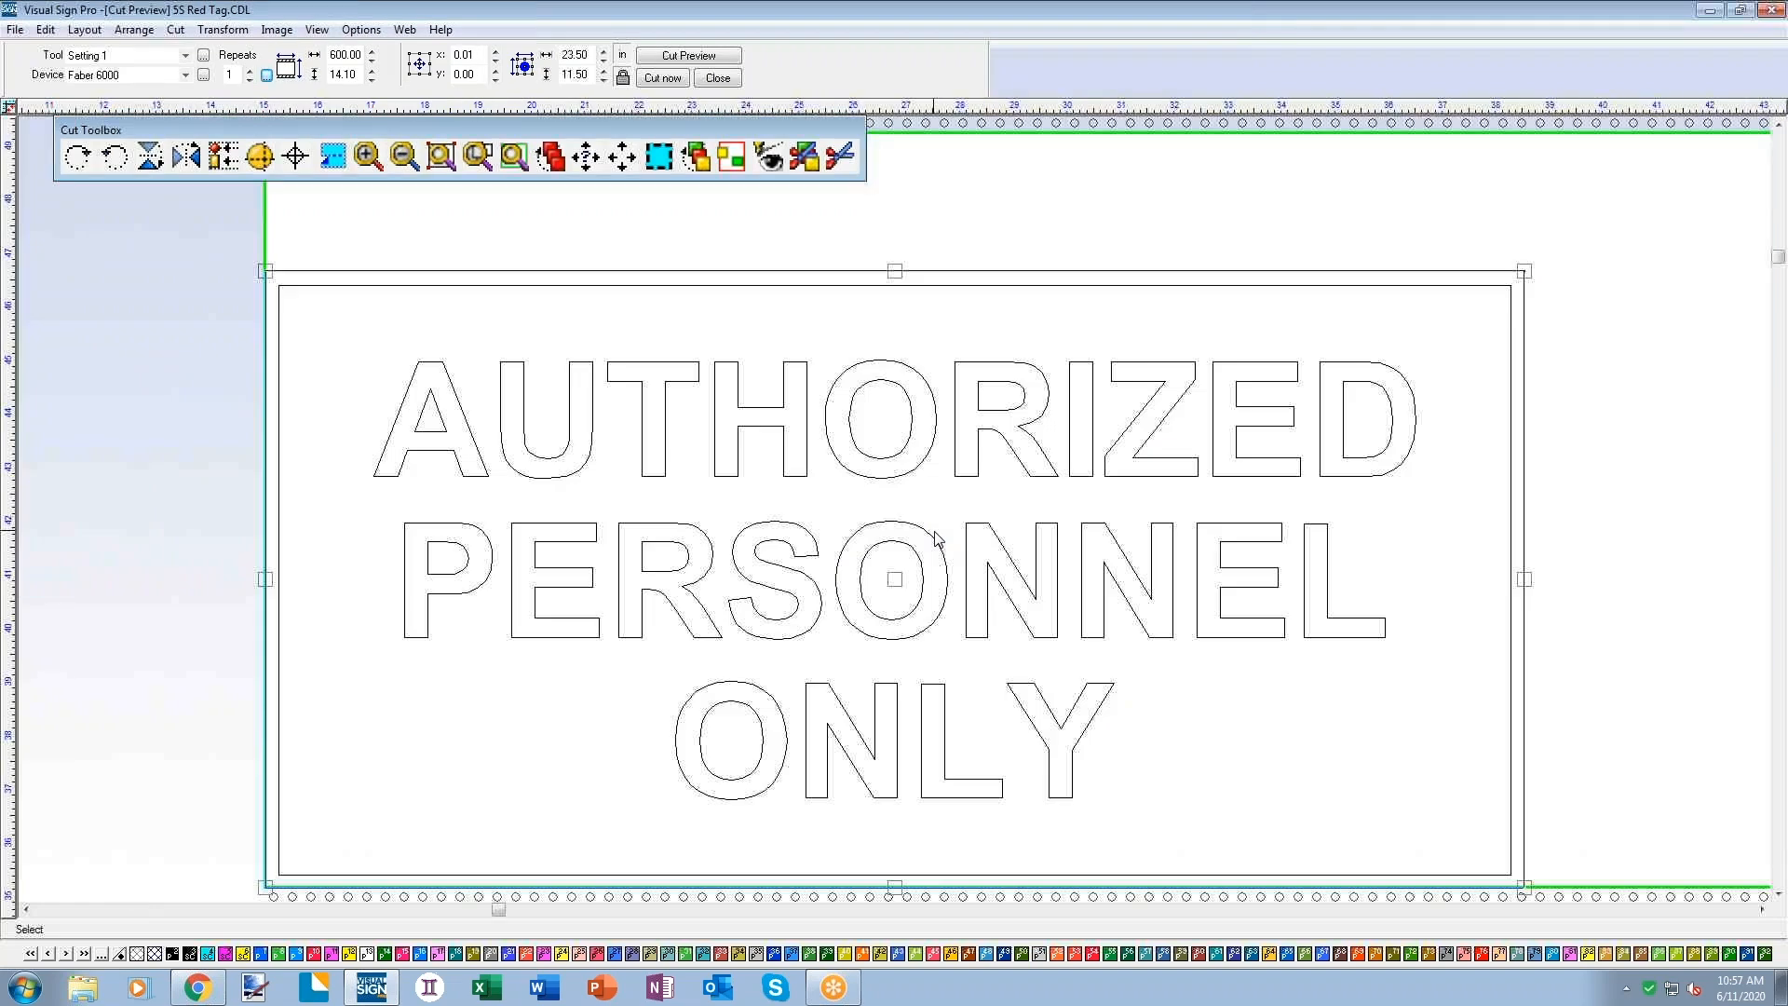
scroll(894, 513, down, 1)
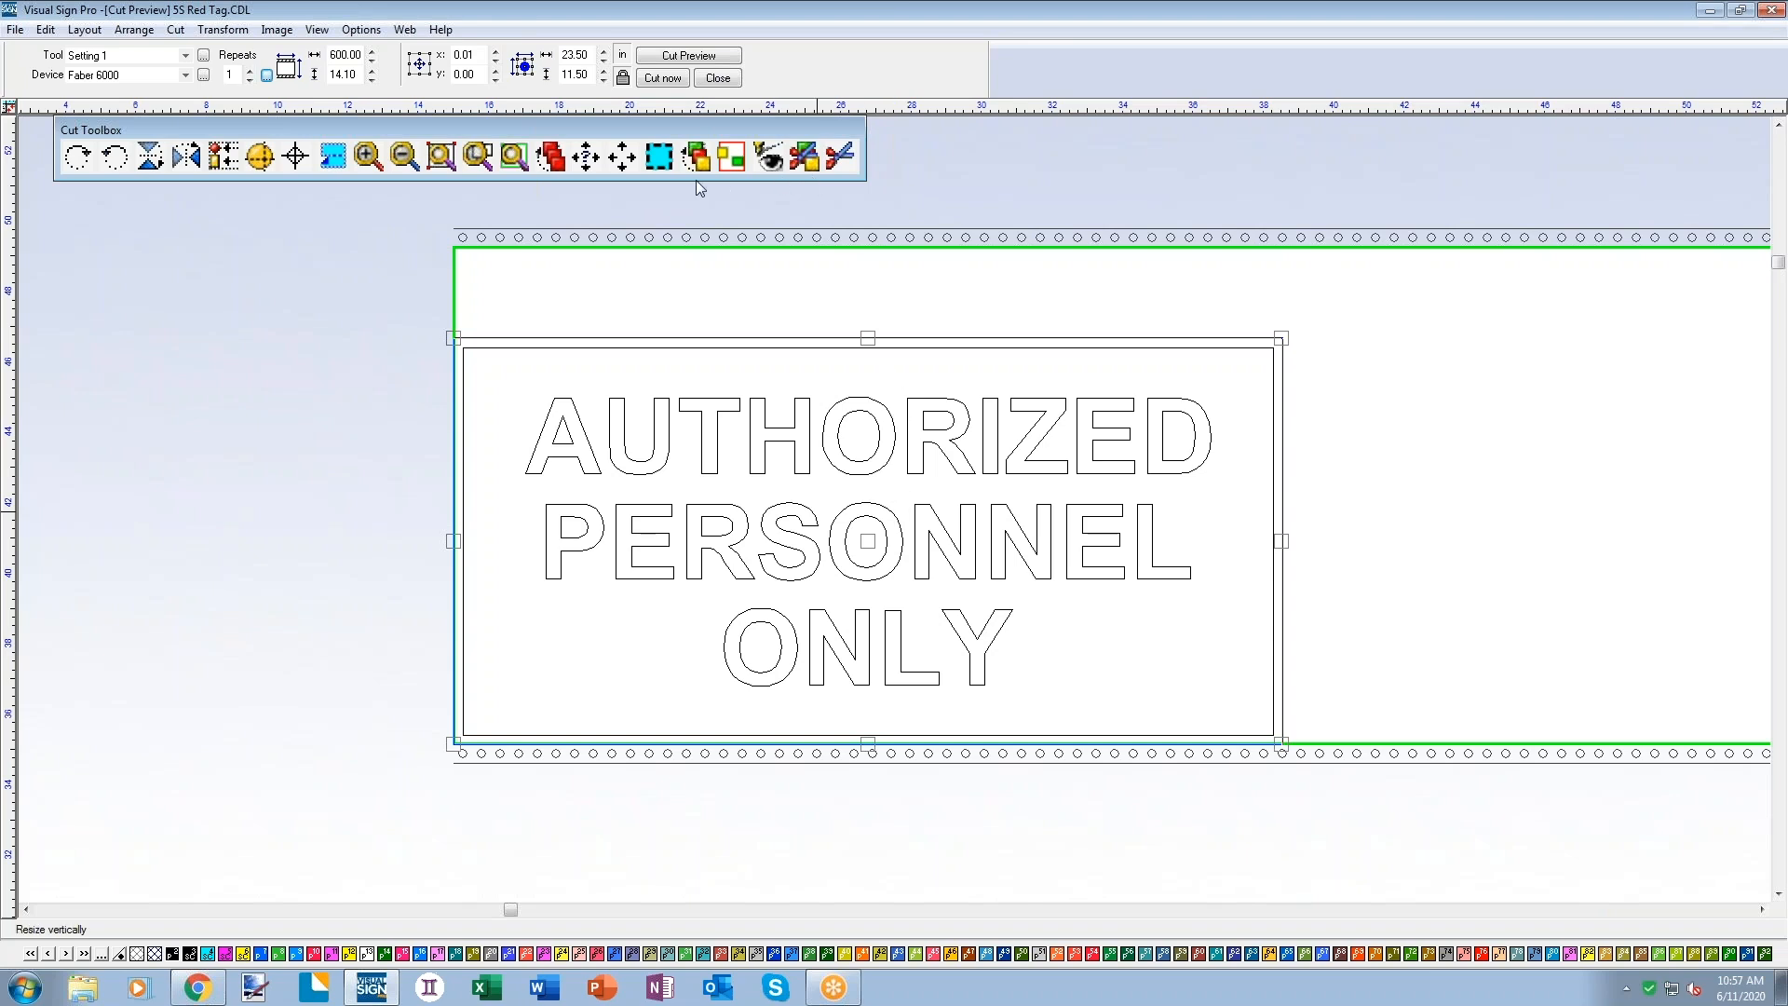
Try rotating the sign clockwise through a full turn in the cut preview, and mirror it horizontally and back.
click(88, 163)
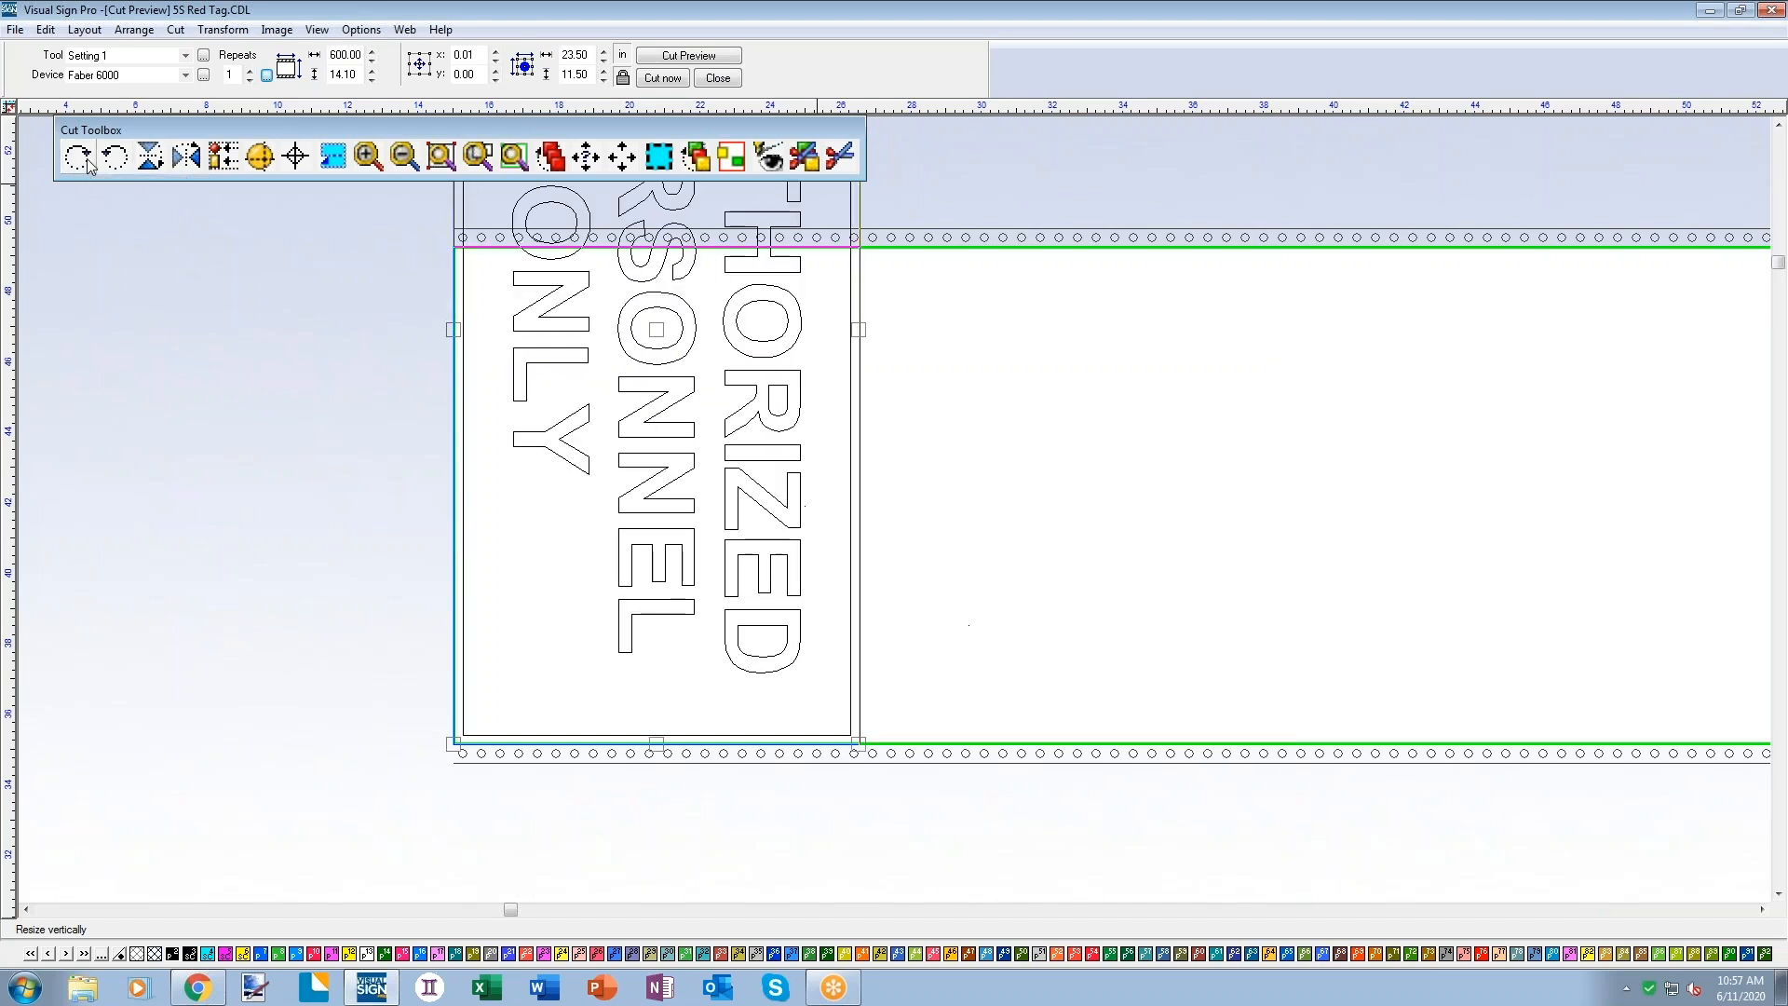
click(89, 163)
click(88, 163)
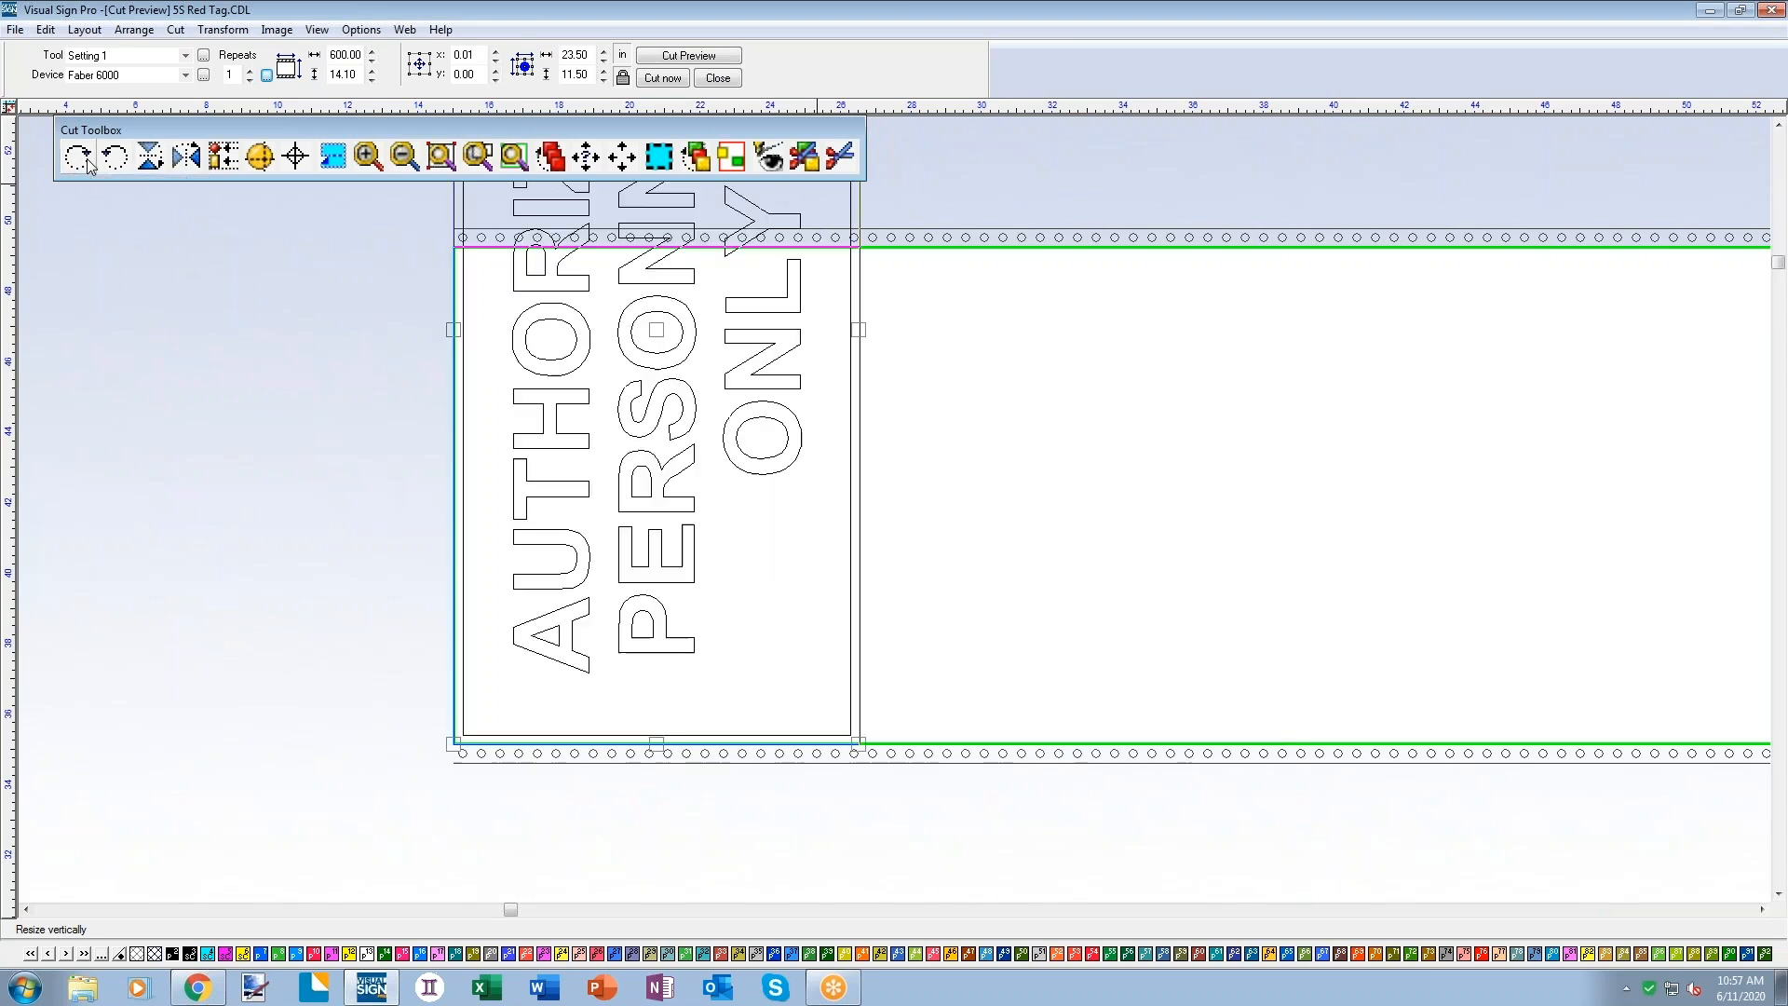
click(89, 163)
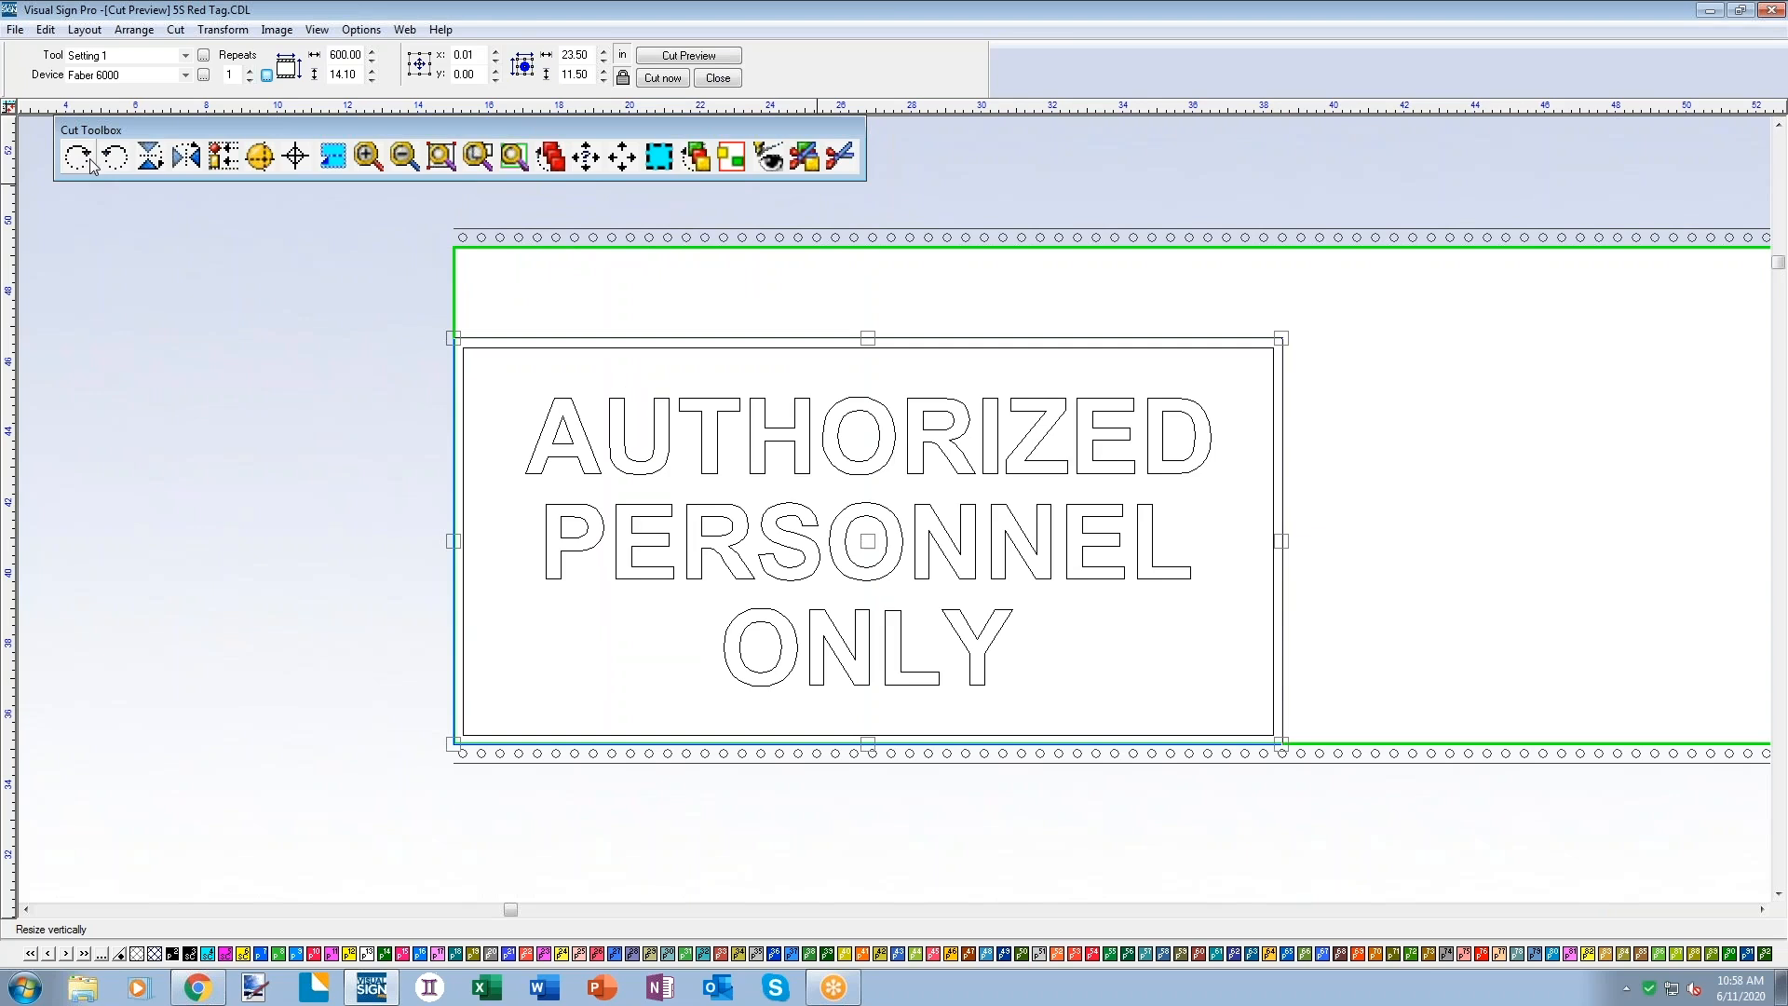
click(186, 158)
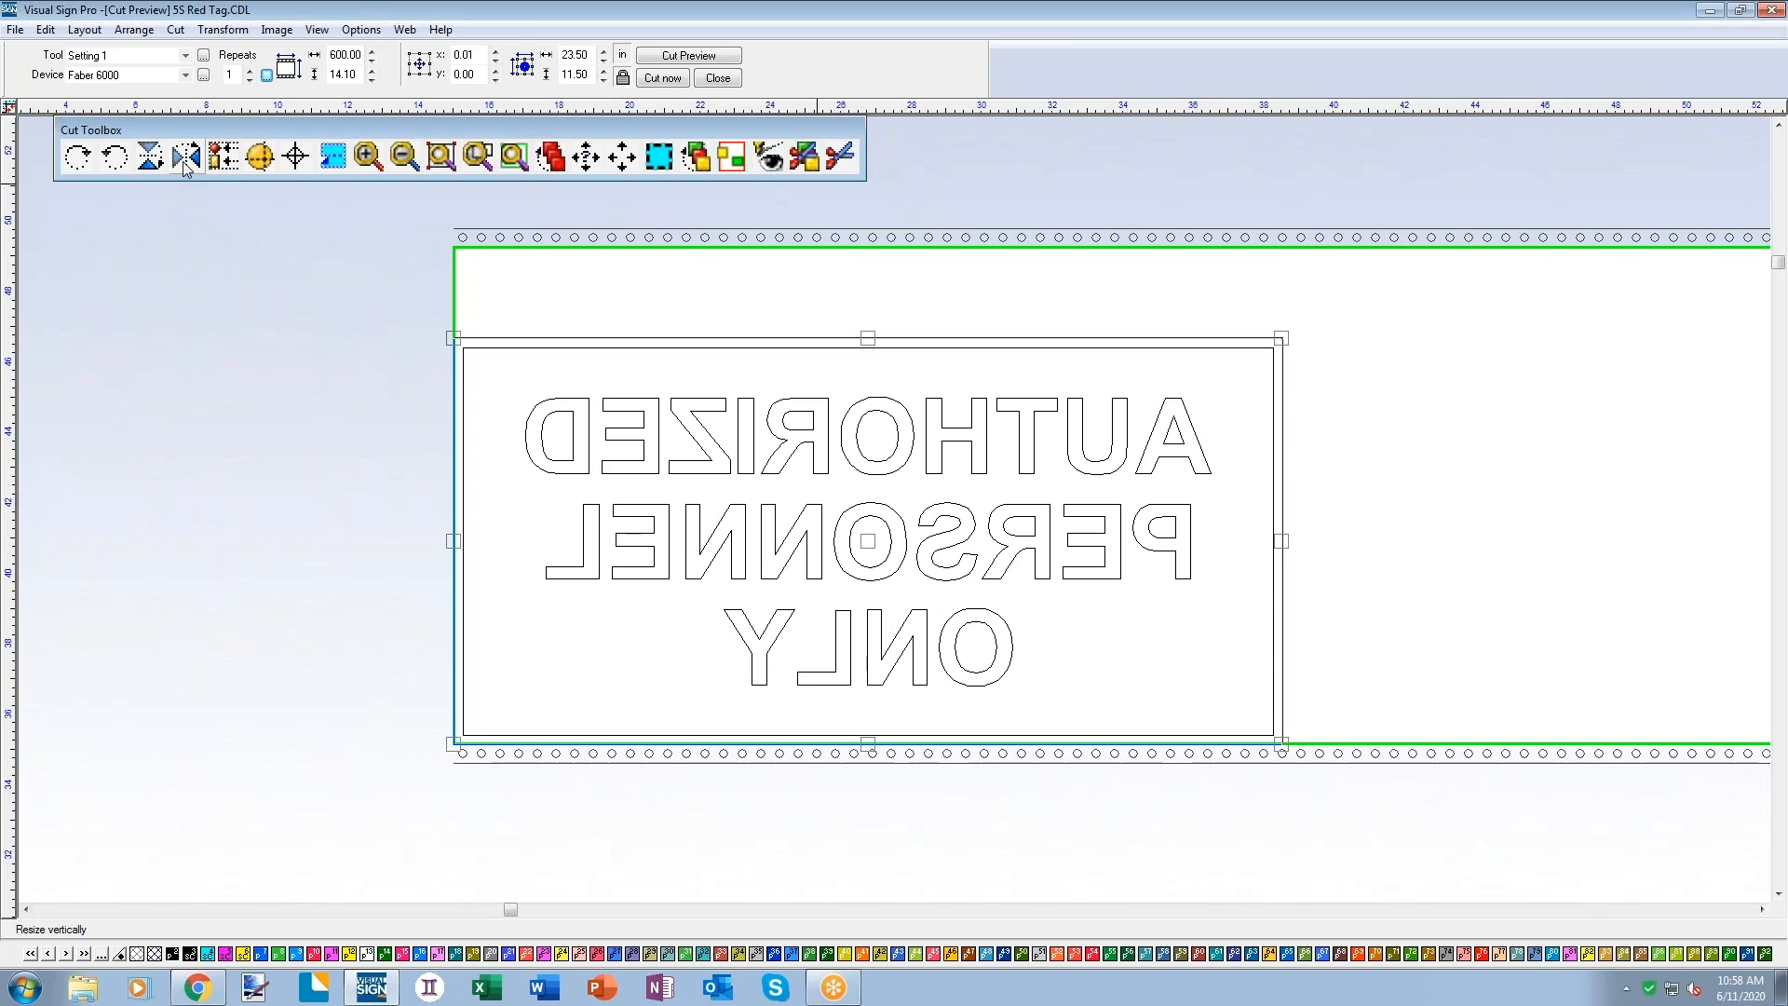
click(185, 160)
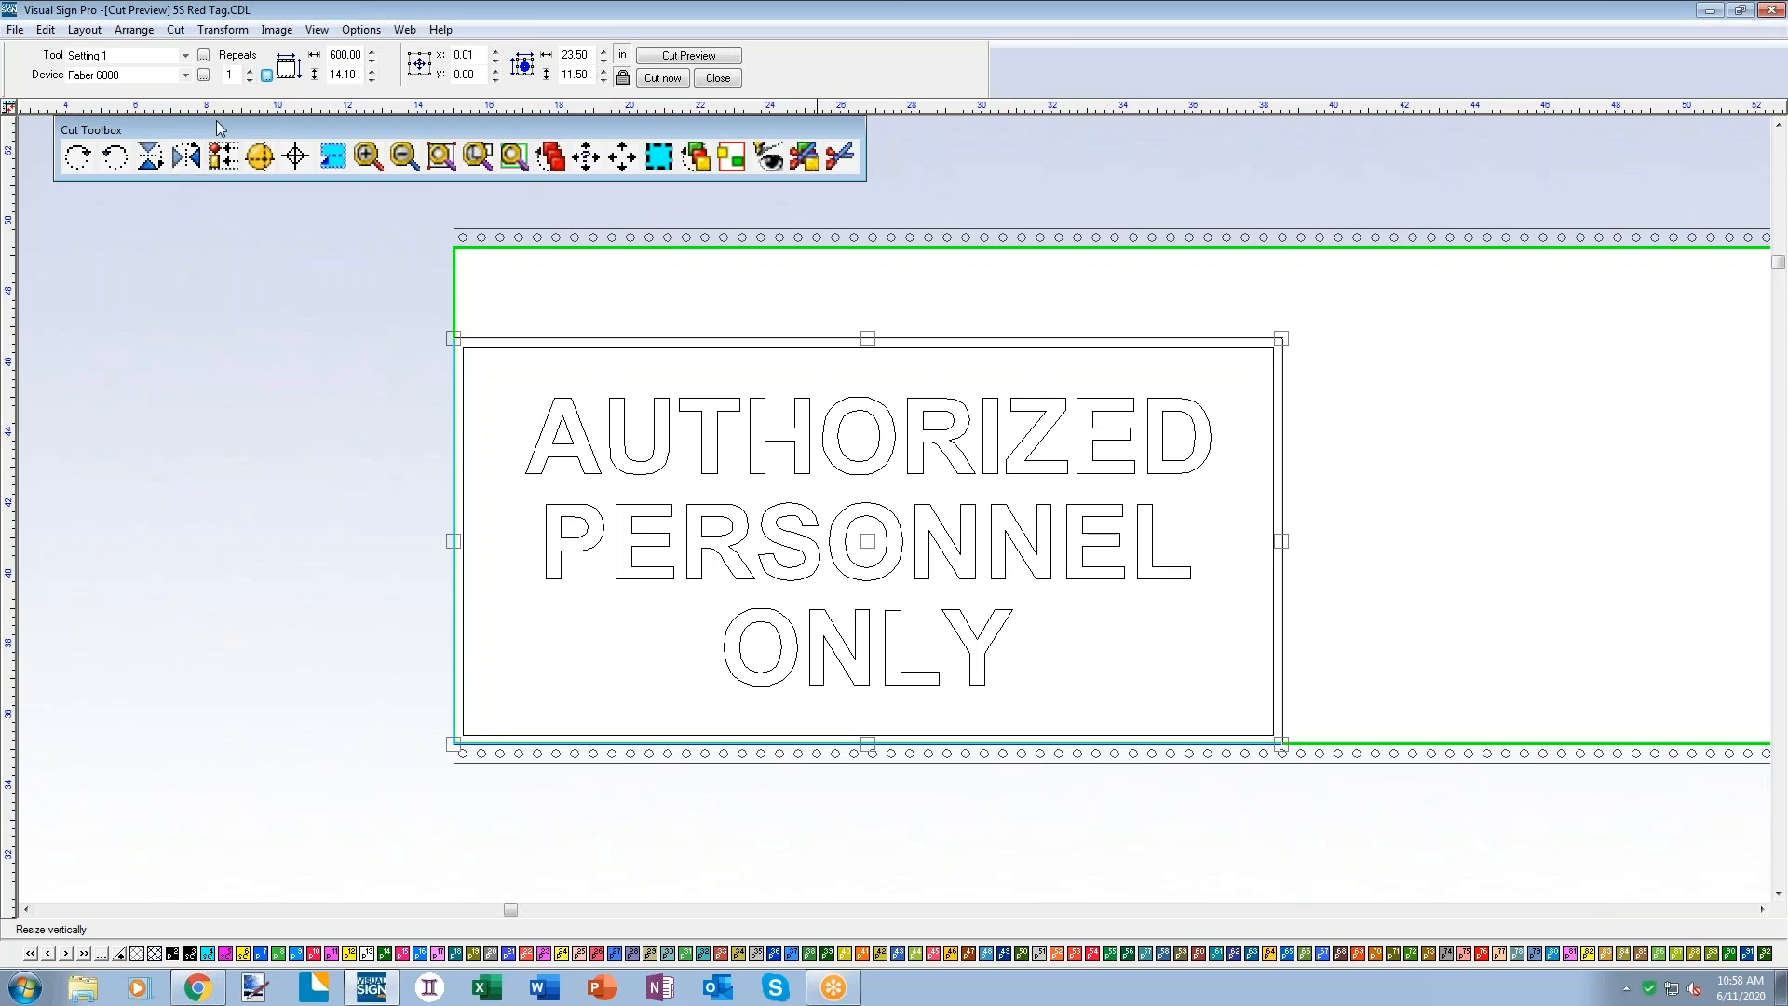
Set the sign's cut repeats to 2.
click(267, 75)
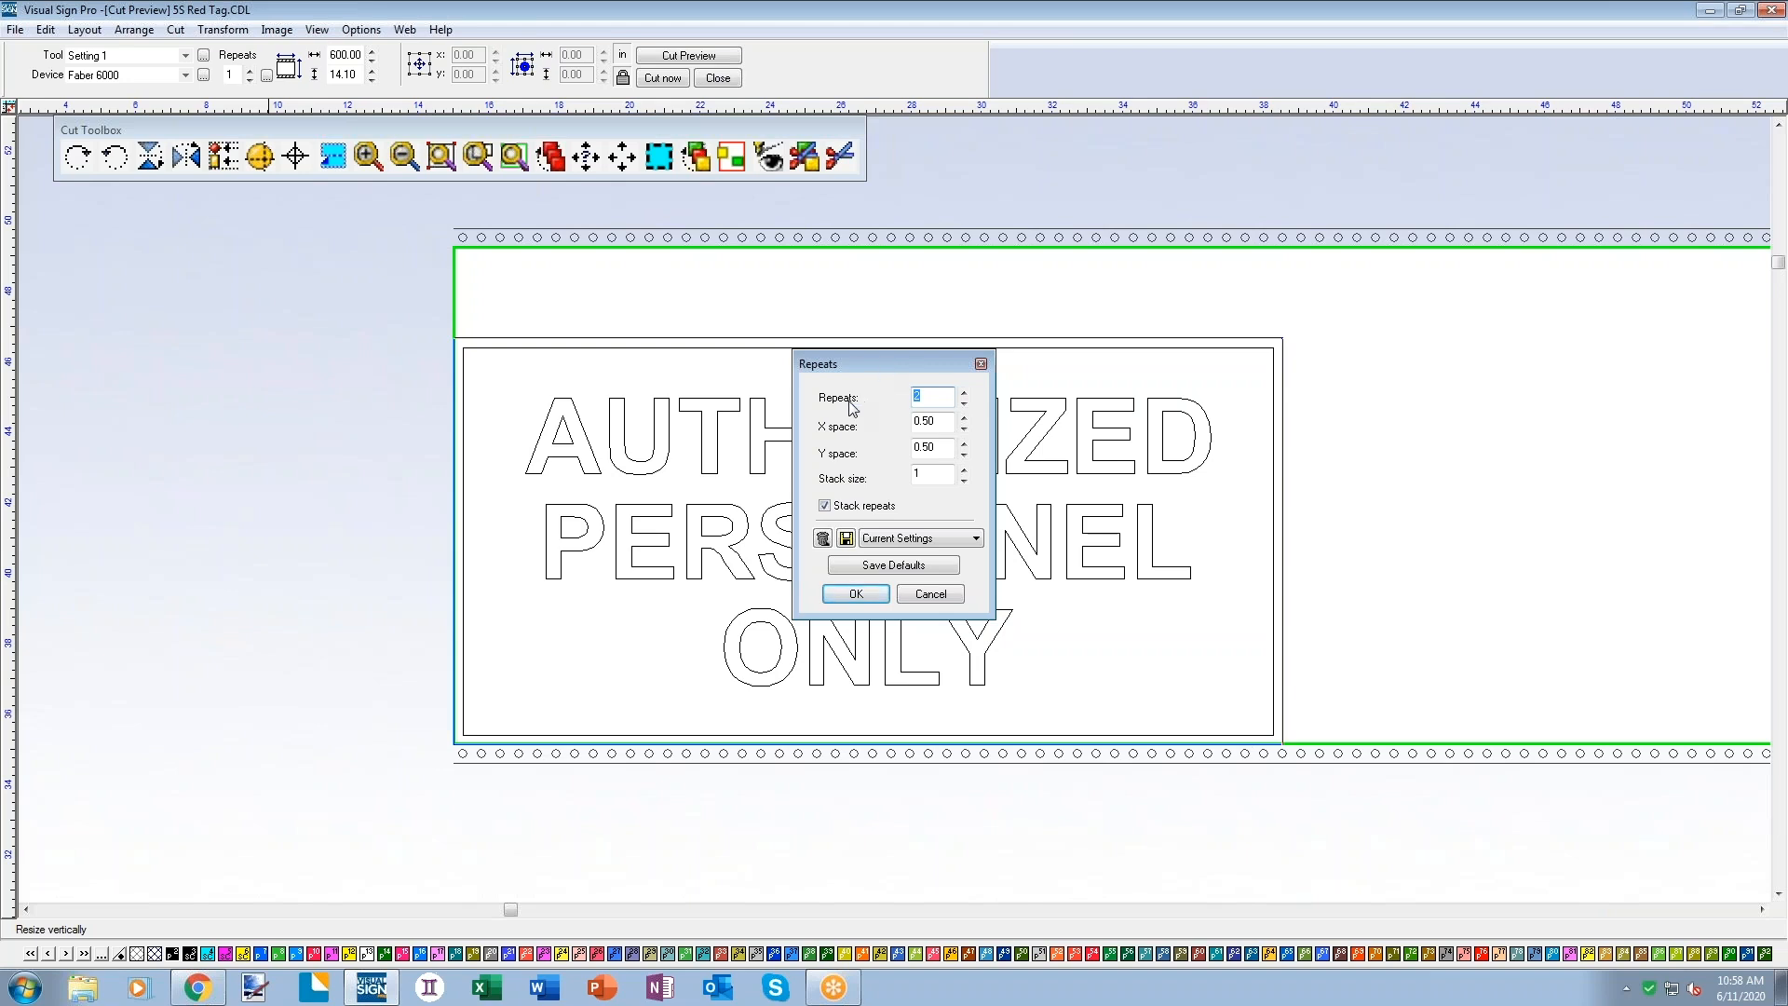
click(965, 395)
click(857, 595)
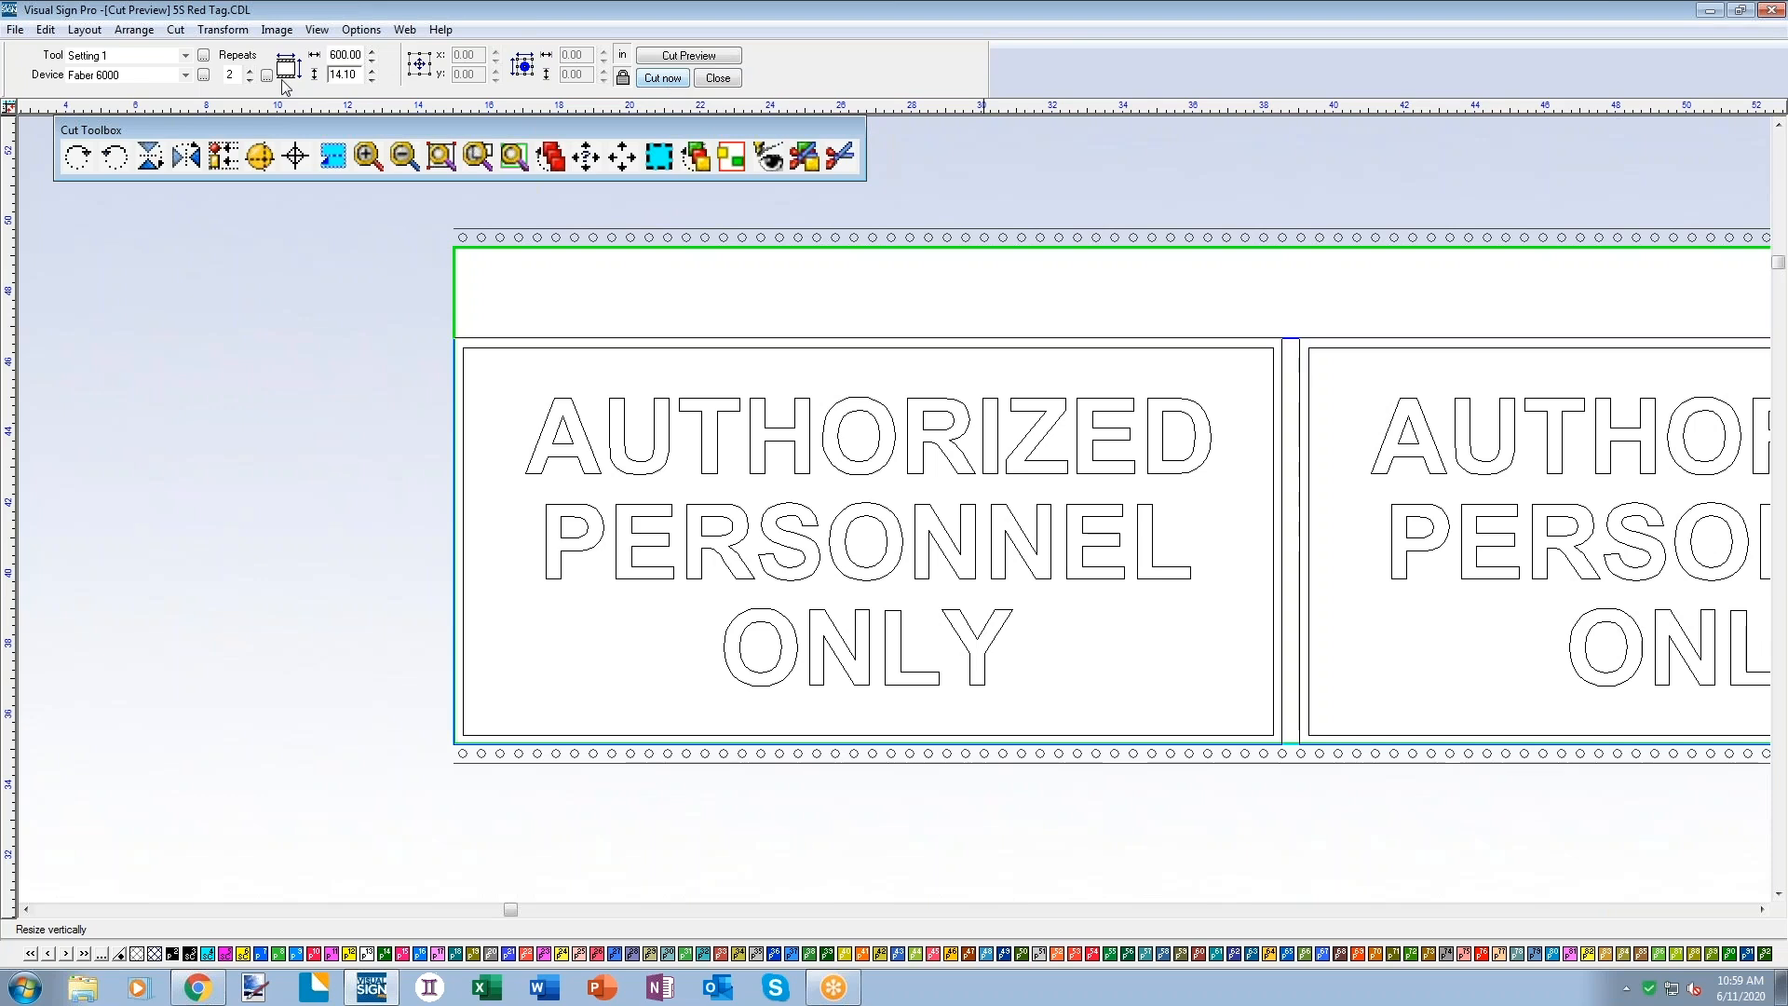
Leave the cut preview and delete the whole sign from the page.
click(720, 79)
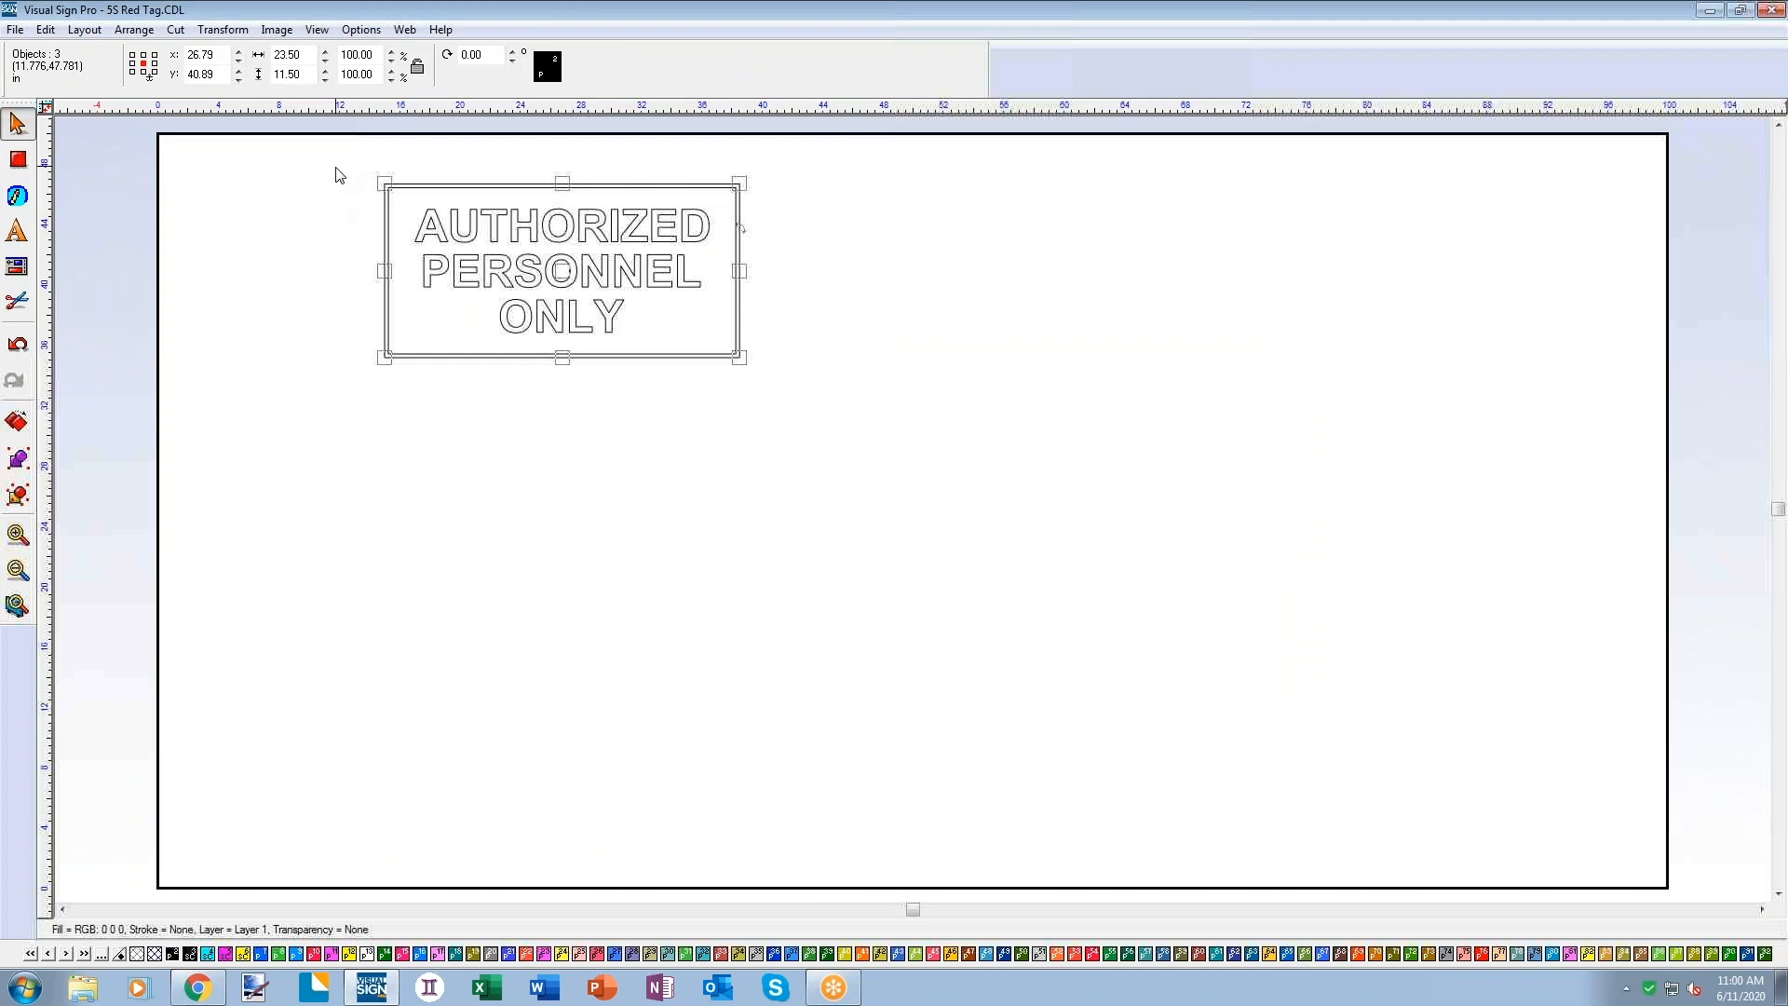
key(Delete)
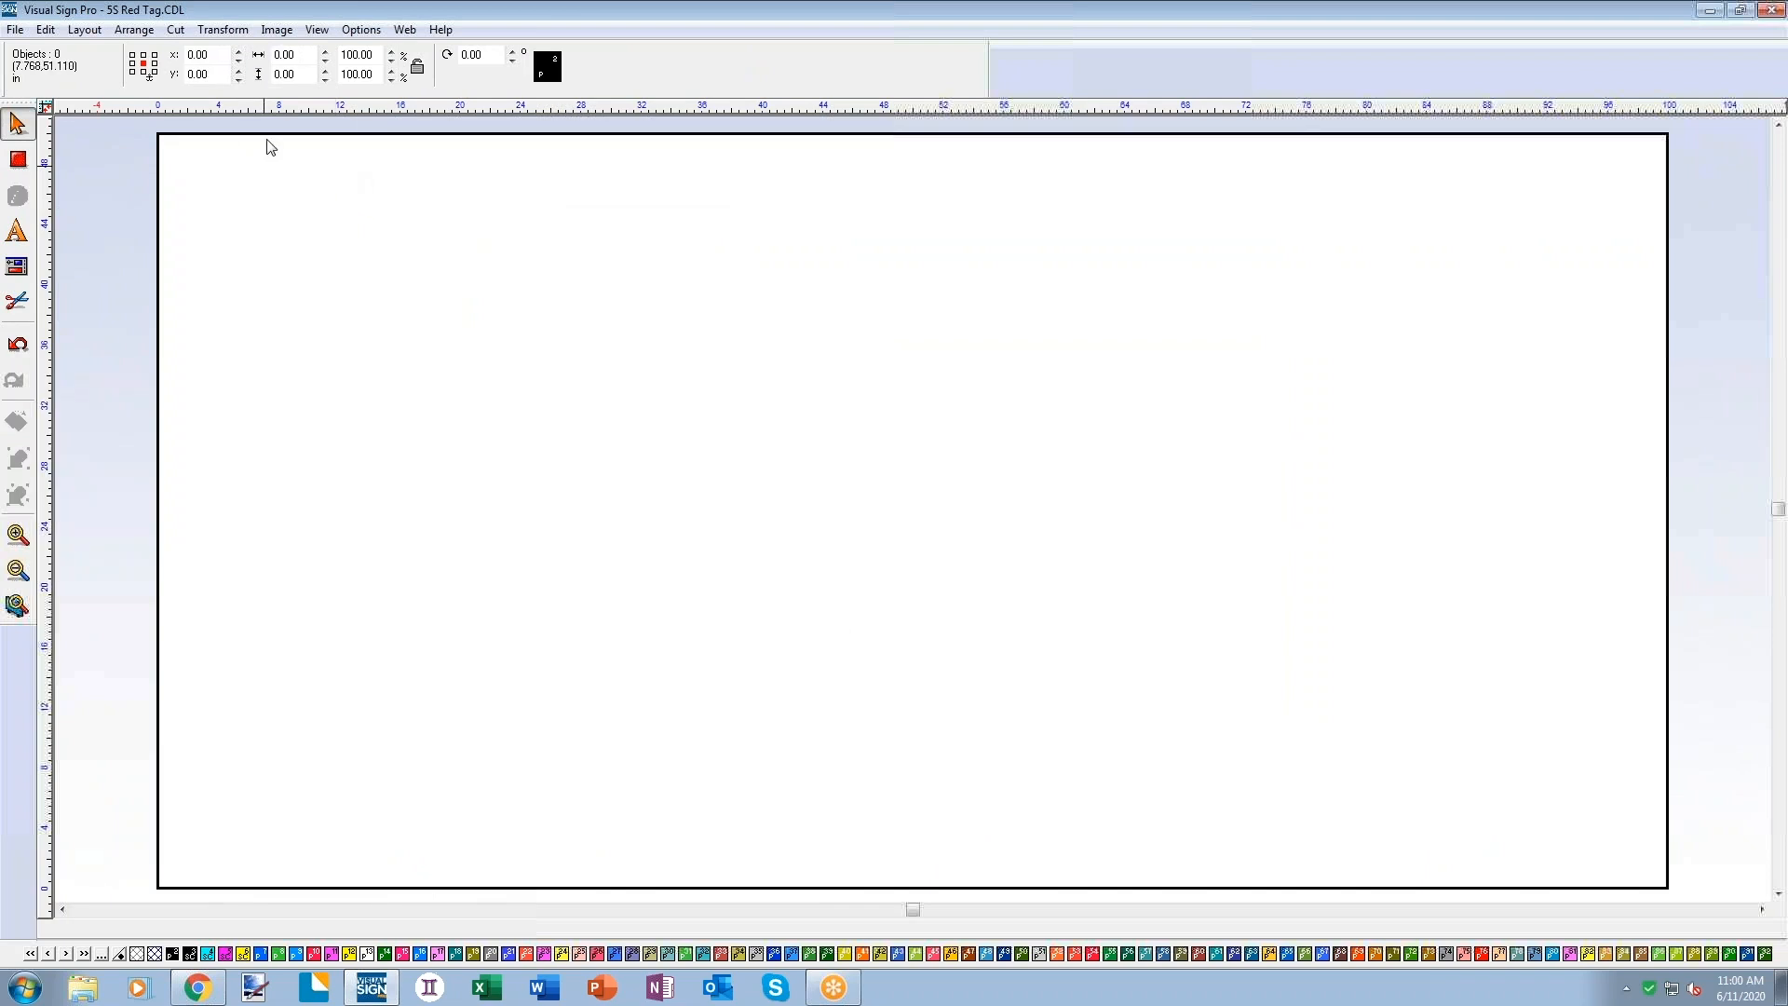